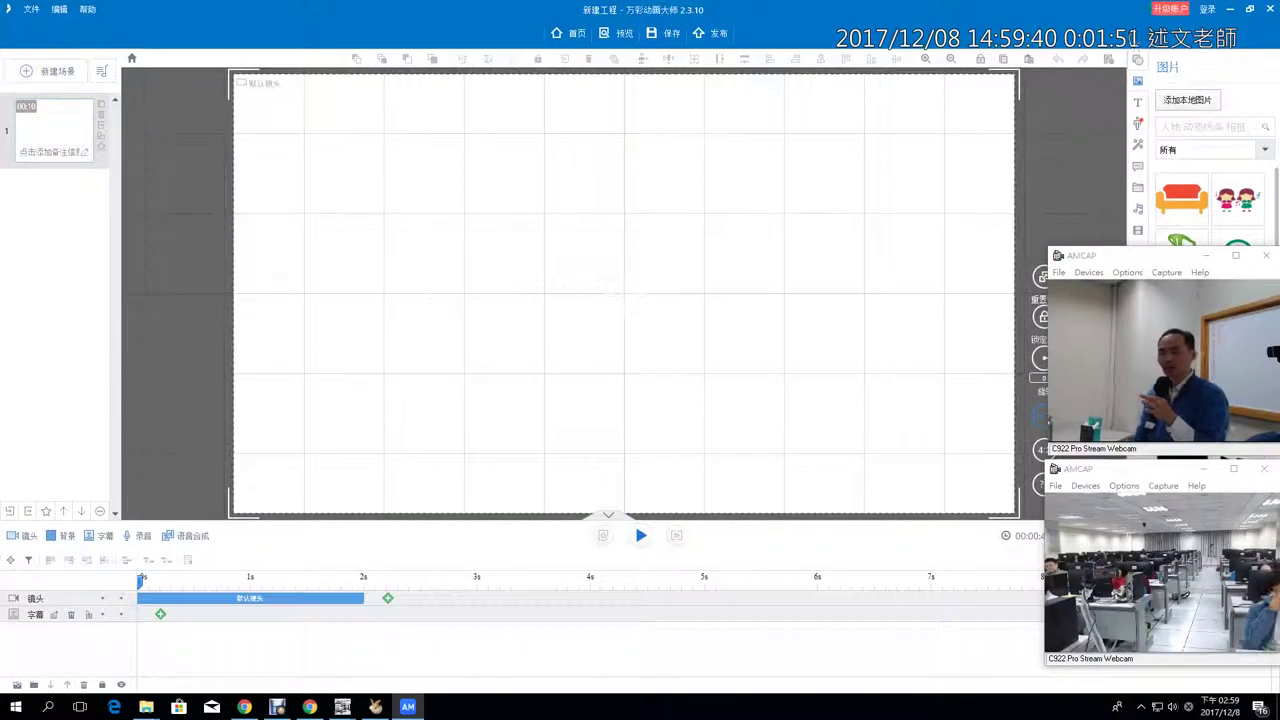
Add the Villa-in-country scene from the 现代外景 category of the online scene library.
click(80, 87)
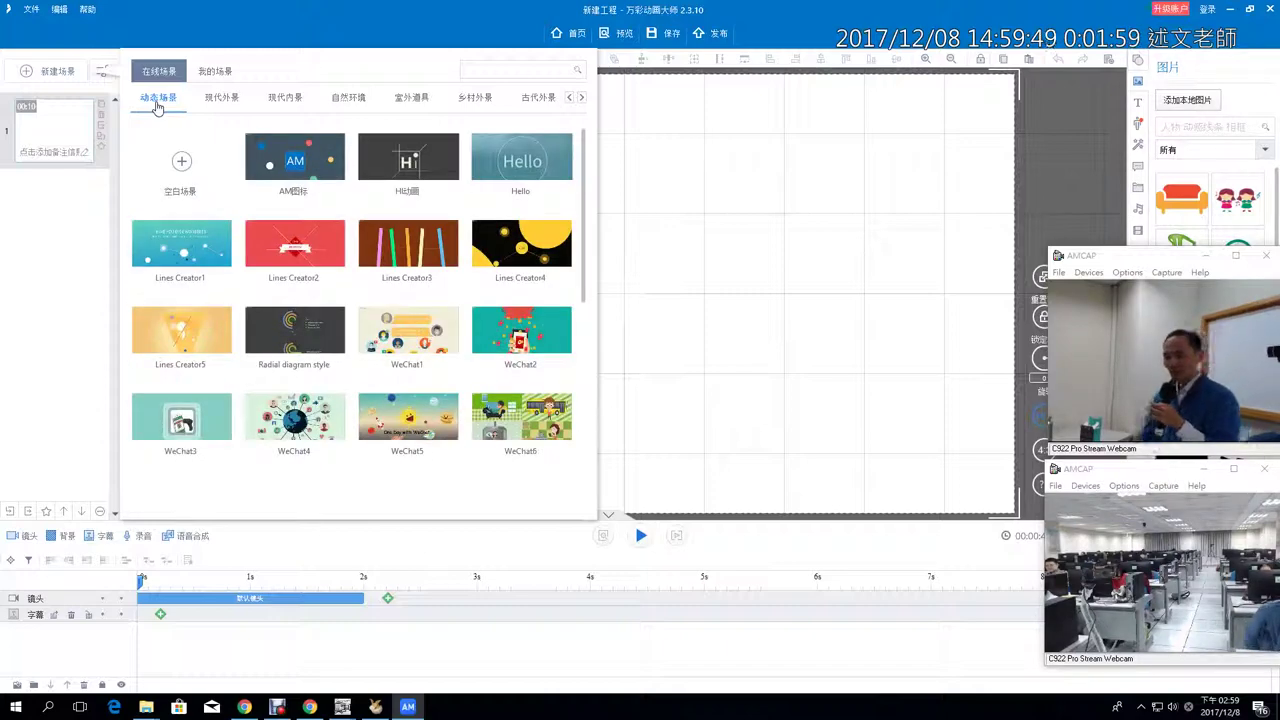
click(222, 100)
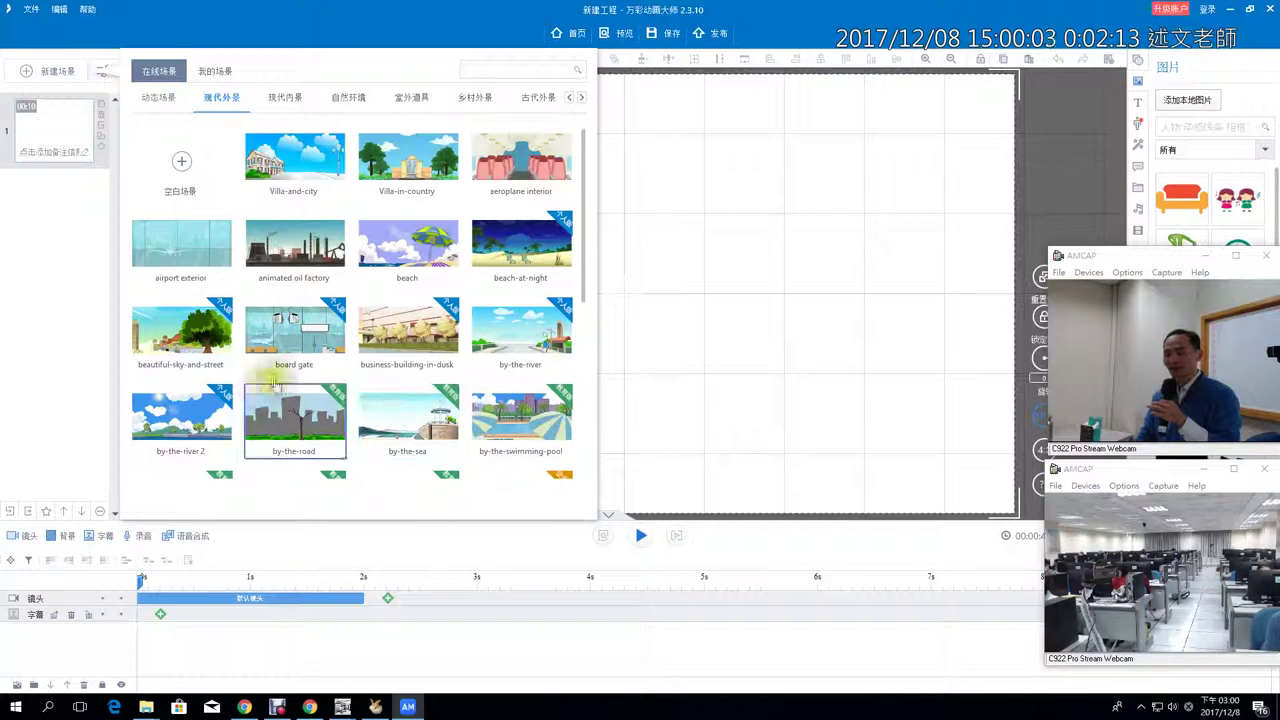
click(394, 168)
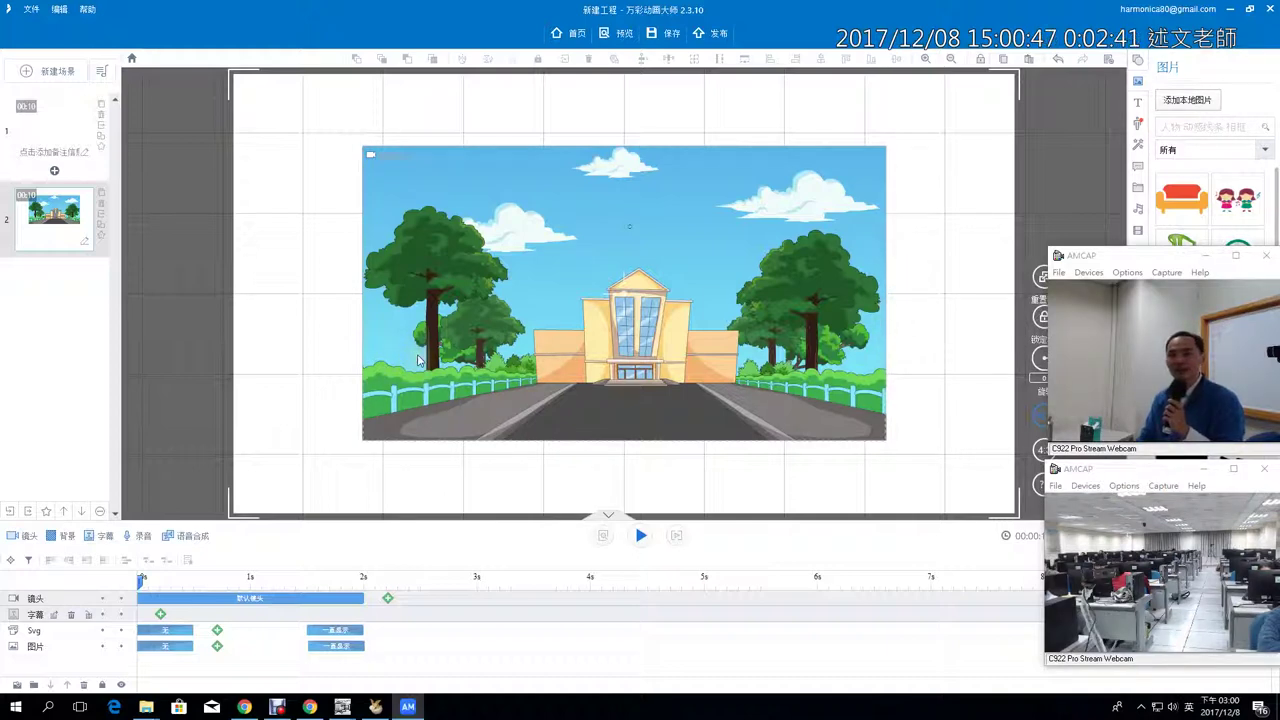
Move the playhead to about 0.8 s and delete the blank first scene from the project.
mouse_move(142, 584)
mouse_down()
mouse_move(183, 580)
mouse_move(139, 576)
mouse_up()
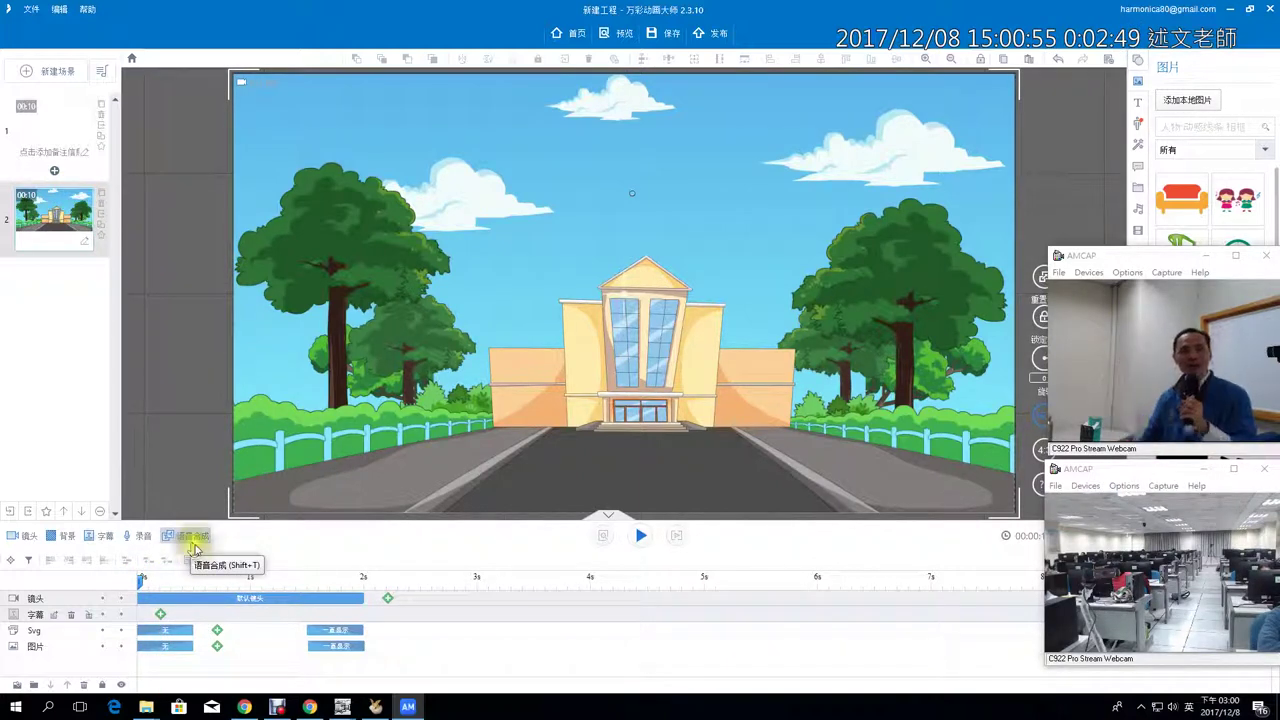
mouse_move(229, 580)
mouse_down()
mouse_move(131, 583)
mouse_move(233, 589)
mouse_move(234, 575)
mouse_up()
click(100, 122)
click(590, 422)
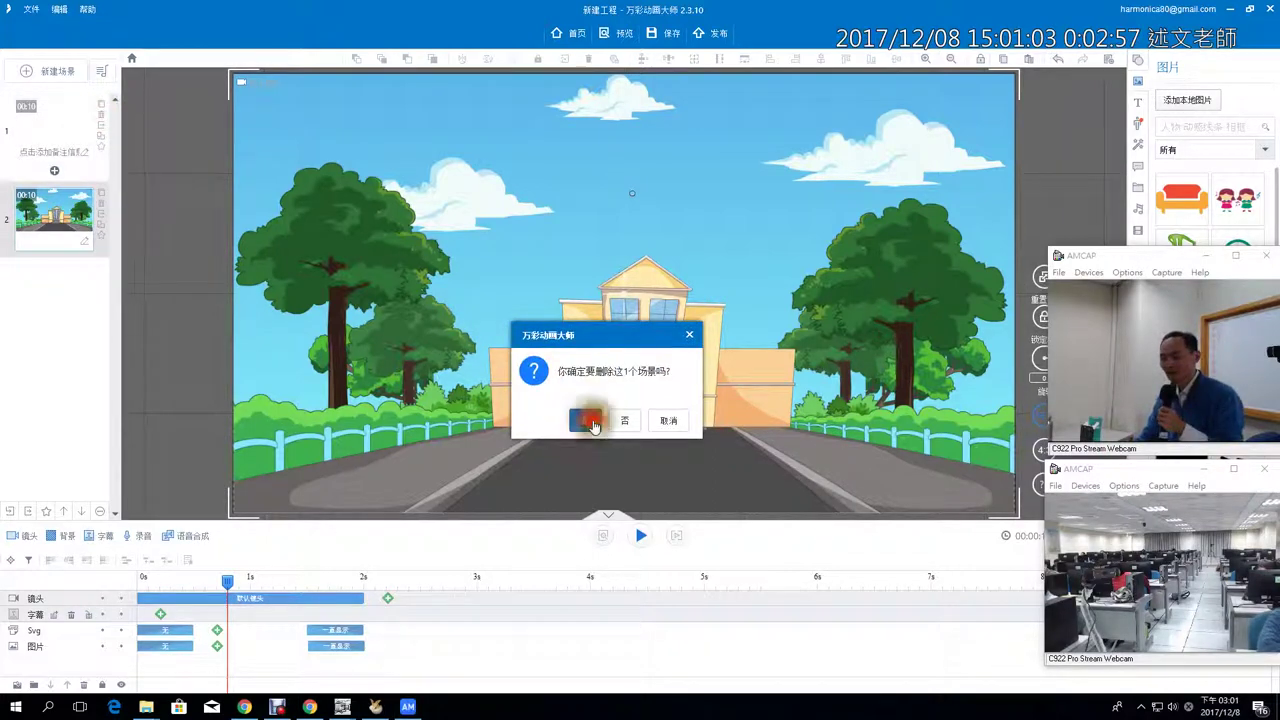
Add the ancient-indoor-design-1 scene from the 古代内景 category and move its playhead to about 0.8 s.
click(57, 71)
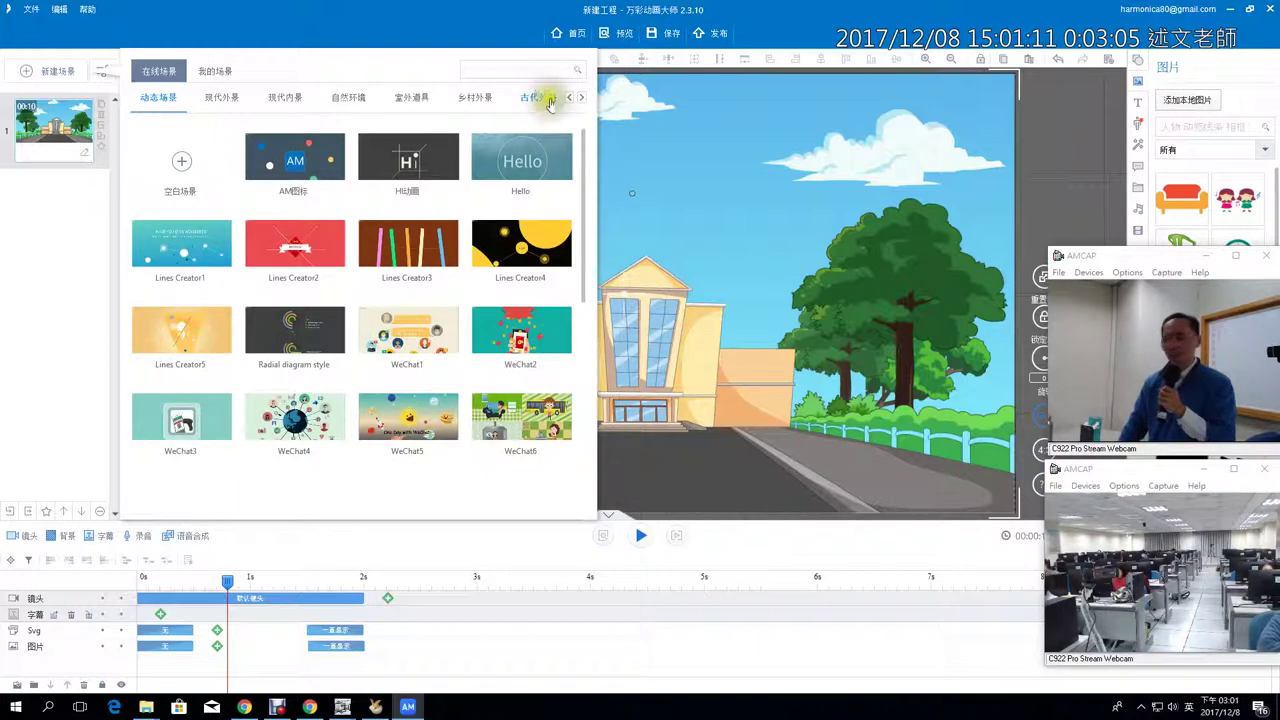
click(580, 99)
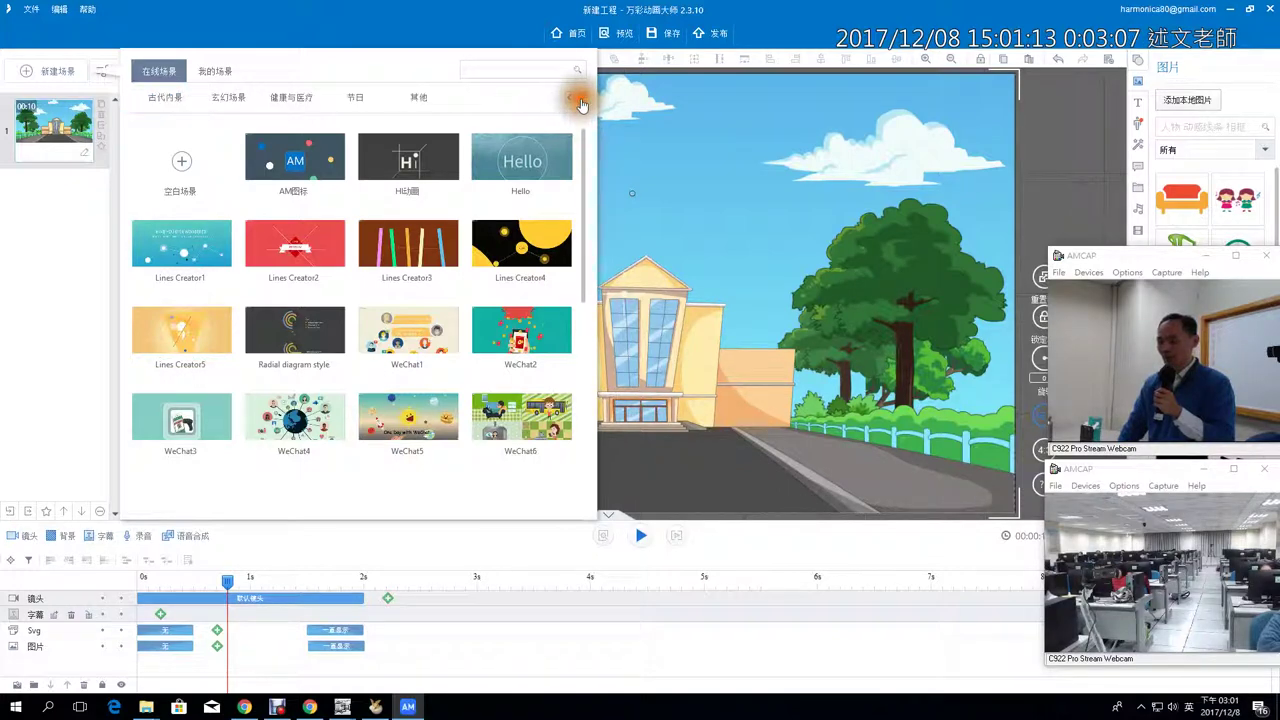
click(166, 100)
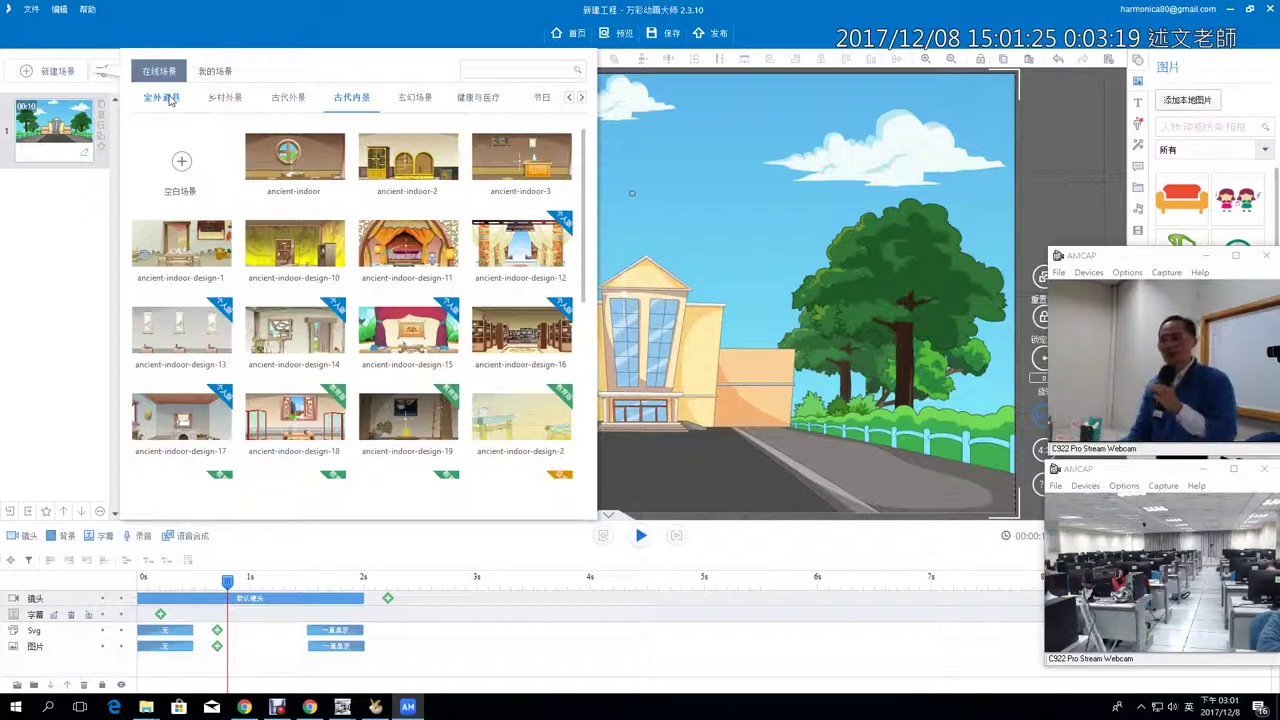
click(182, 258)
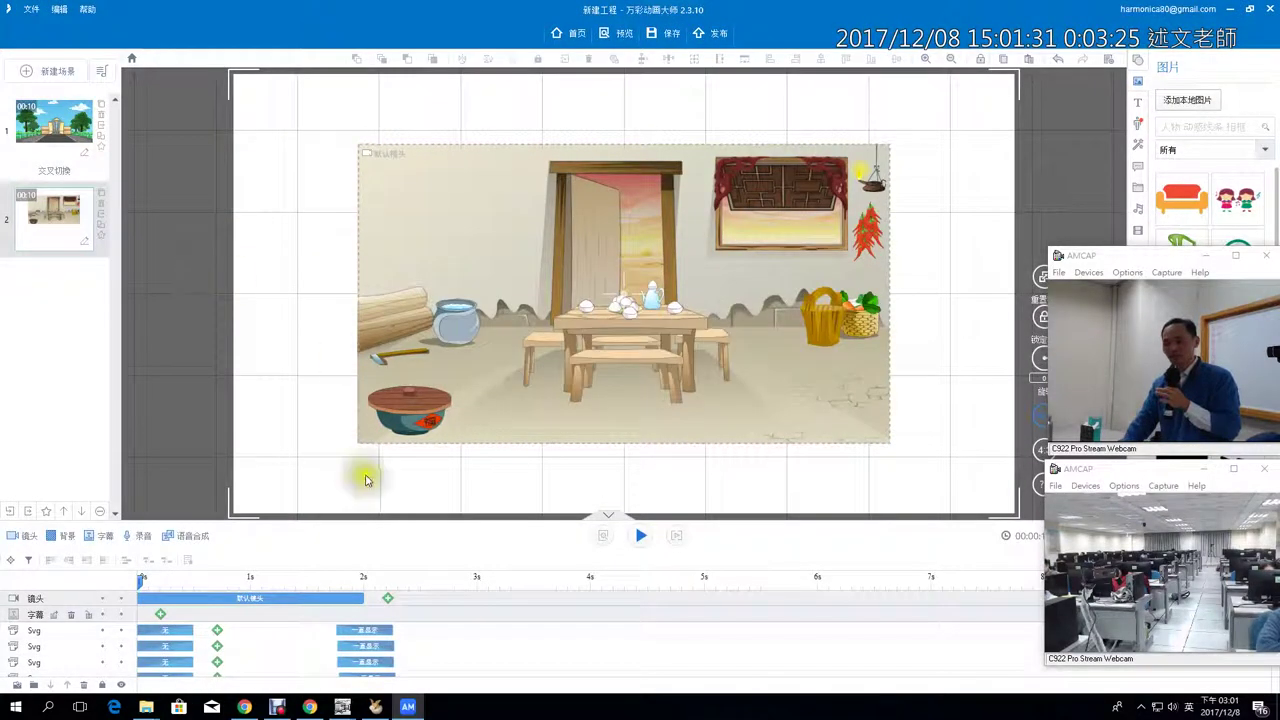
drag(251, 573, 225, 585)
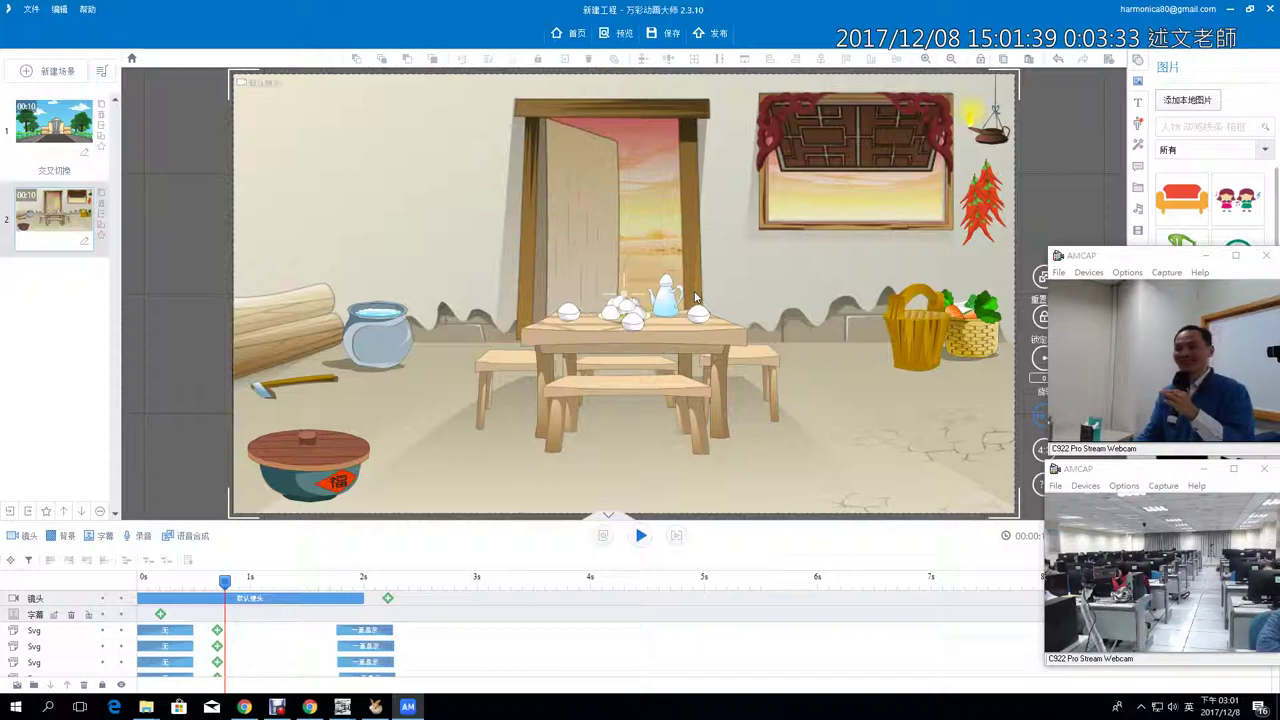
Switch back to the villa scene and minimize the two webcam windows covering the asset library.
drag(48, 208, 48, 124)
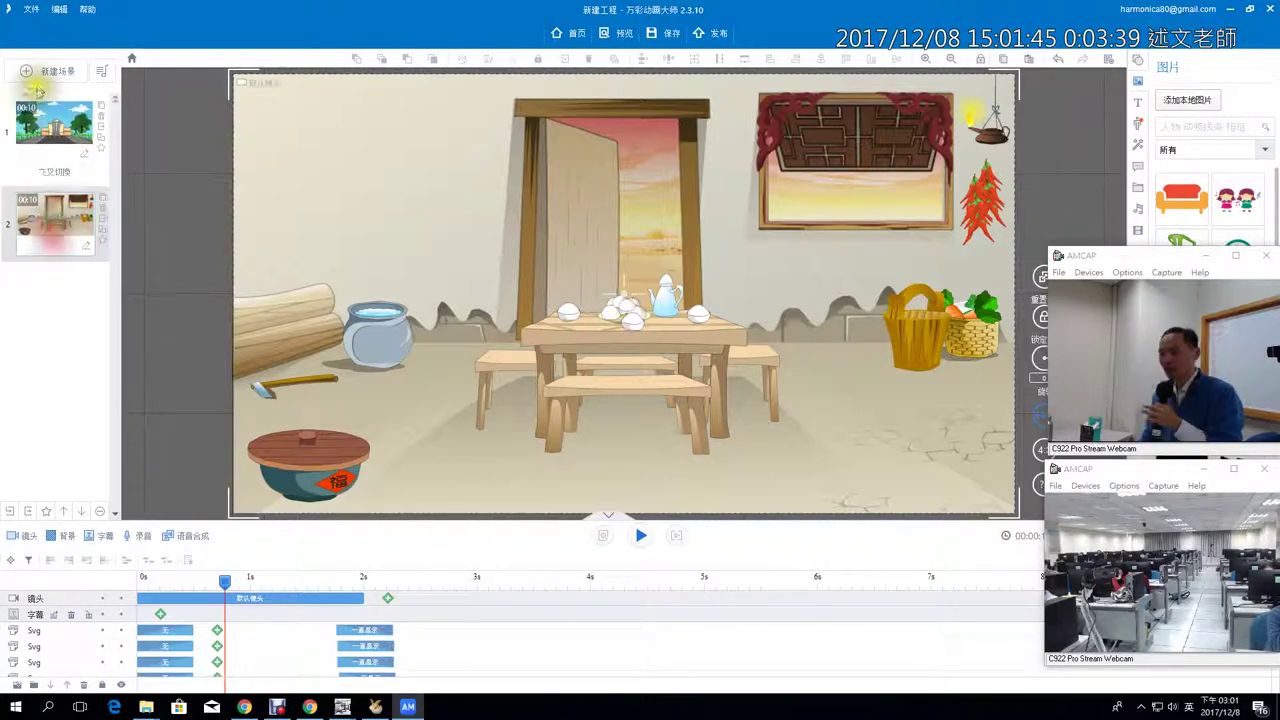
click(48, 123)
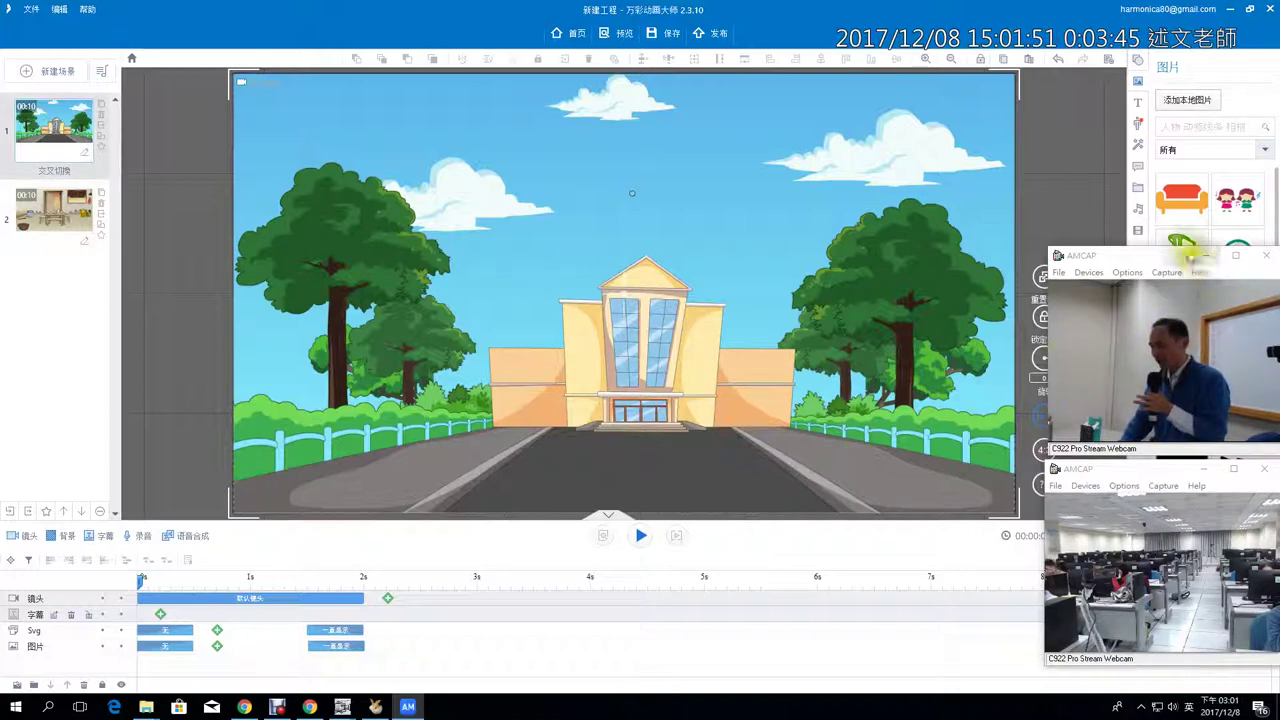
click(1205, 256)
click(1204, 469)
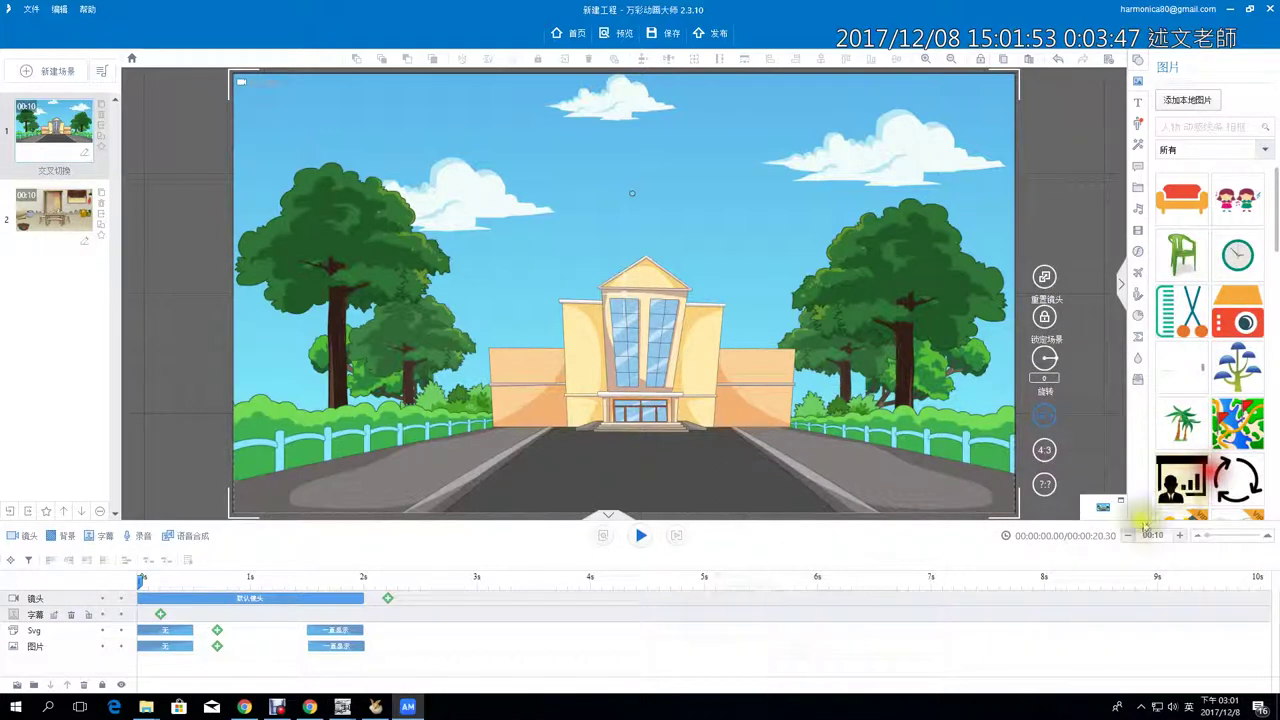
Insert the official character 女白领 with the 激动的说话 action into the villa scene.
click(1140, 123)
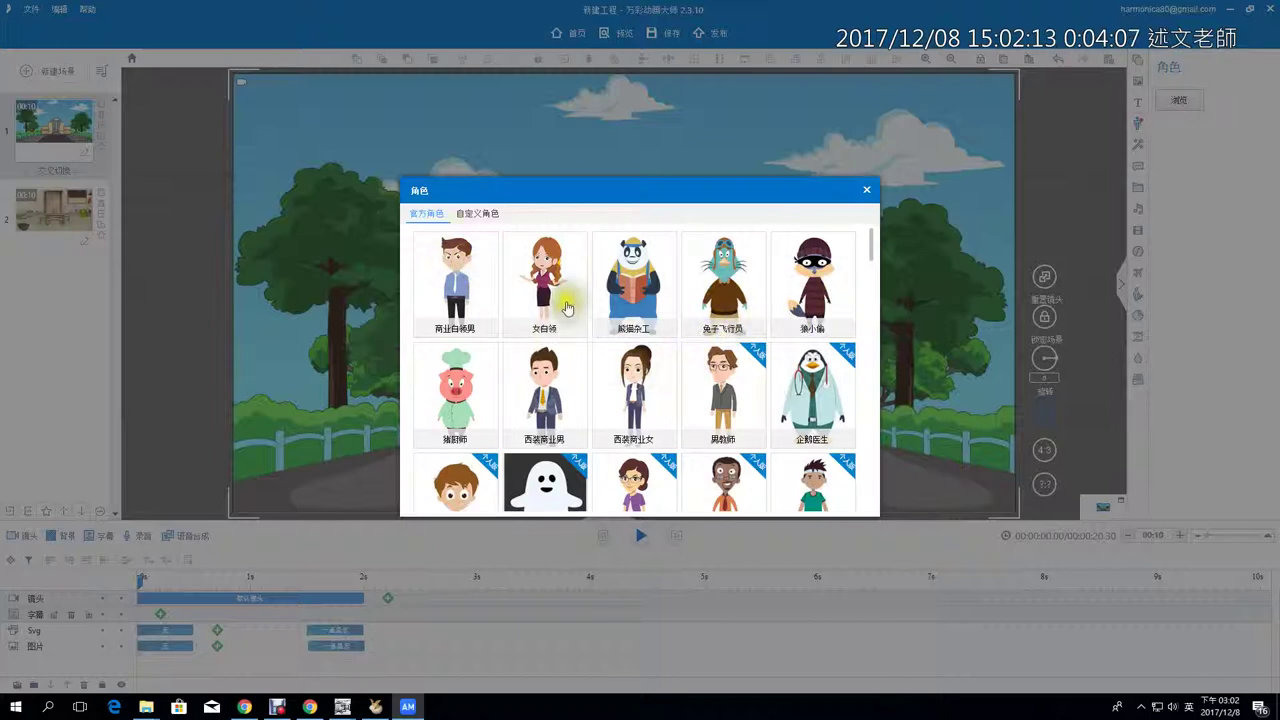
click(546, 270)
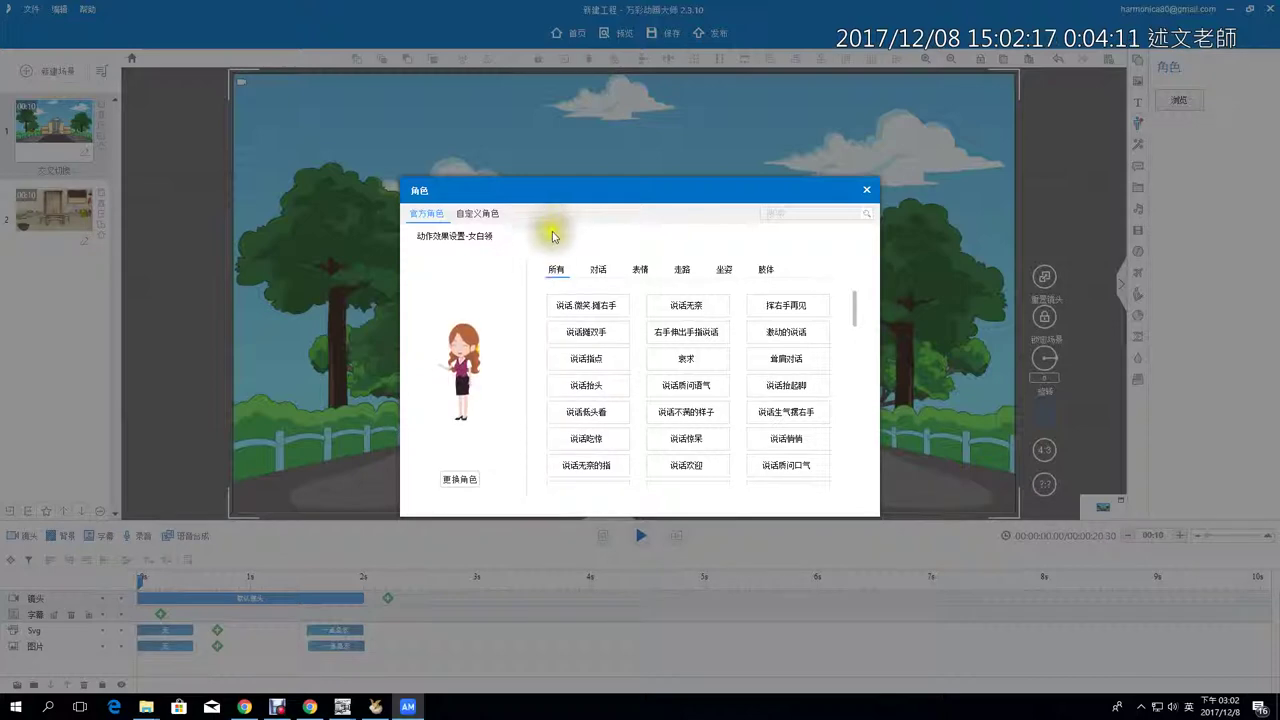
drag(540, 250, 869, 490)
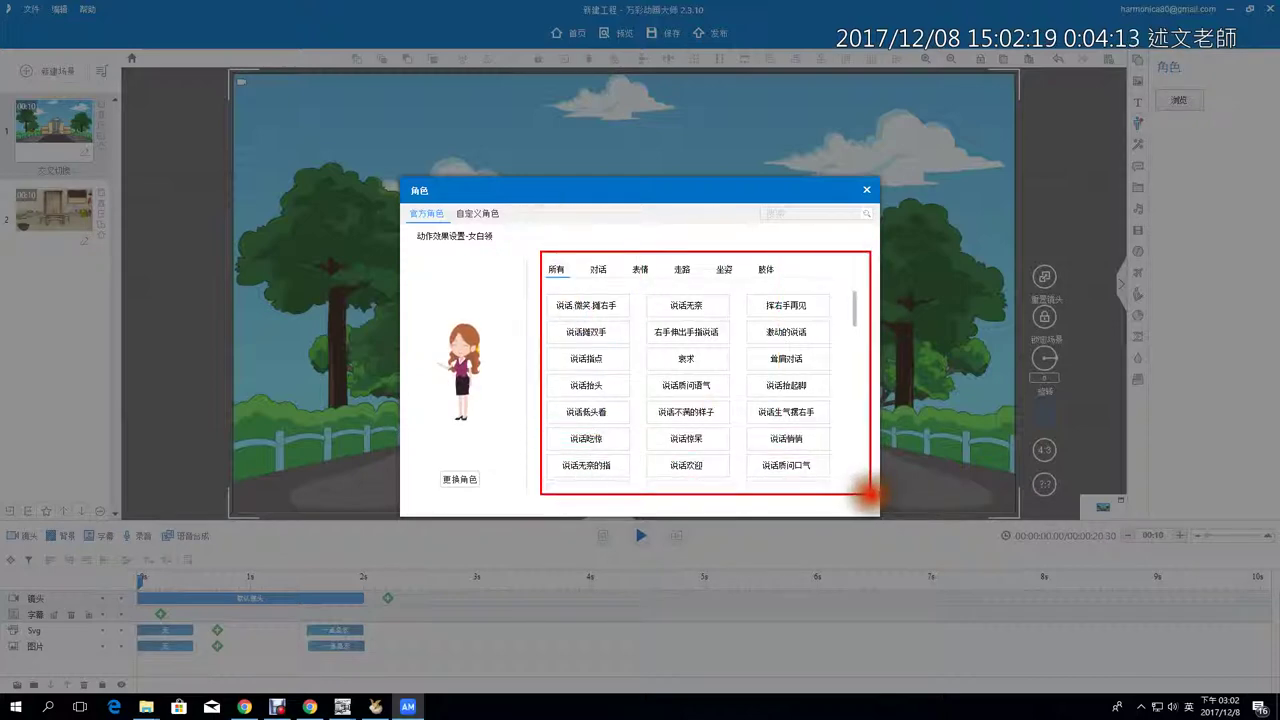
key(Escape)
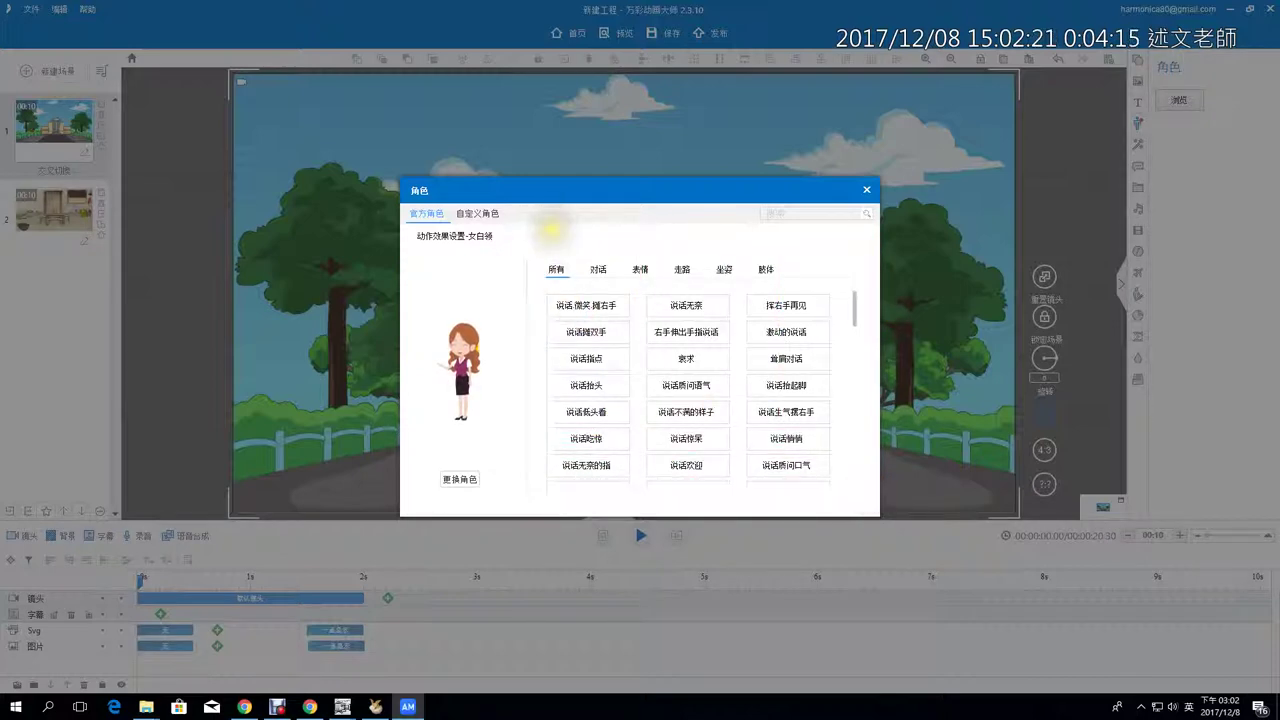
click(790, 334)
key(Return)
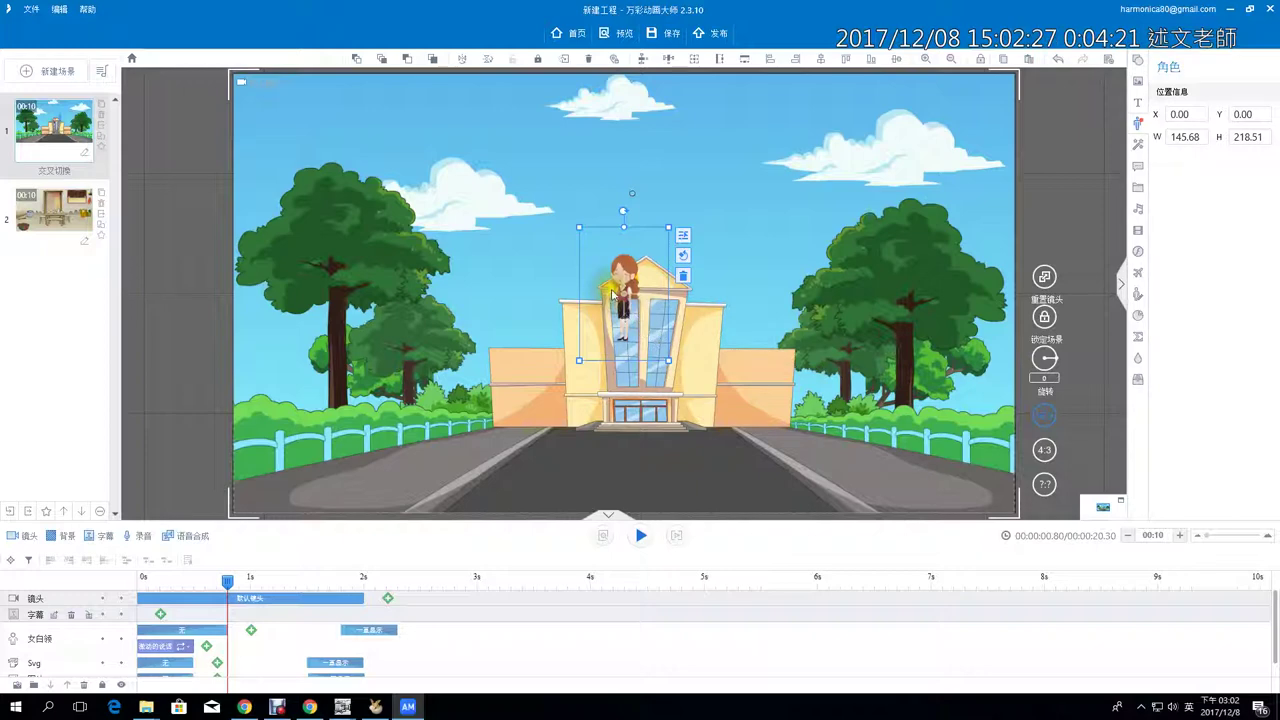
Enlarge the woman character, stand her on the road beside the building, and play back the scene briefly.
drag(672, 368, 797, 270)
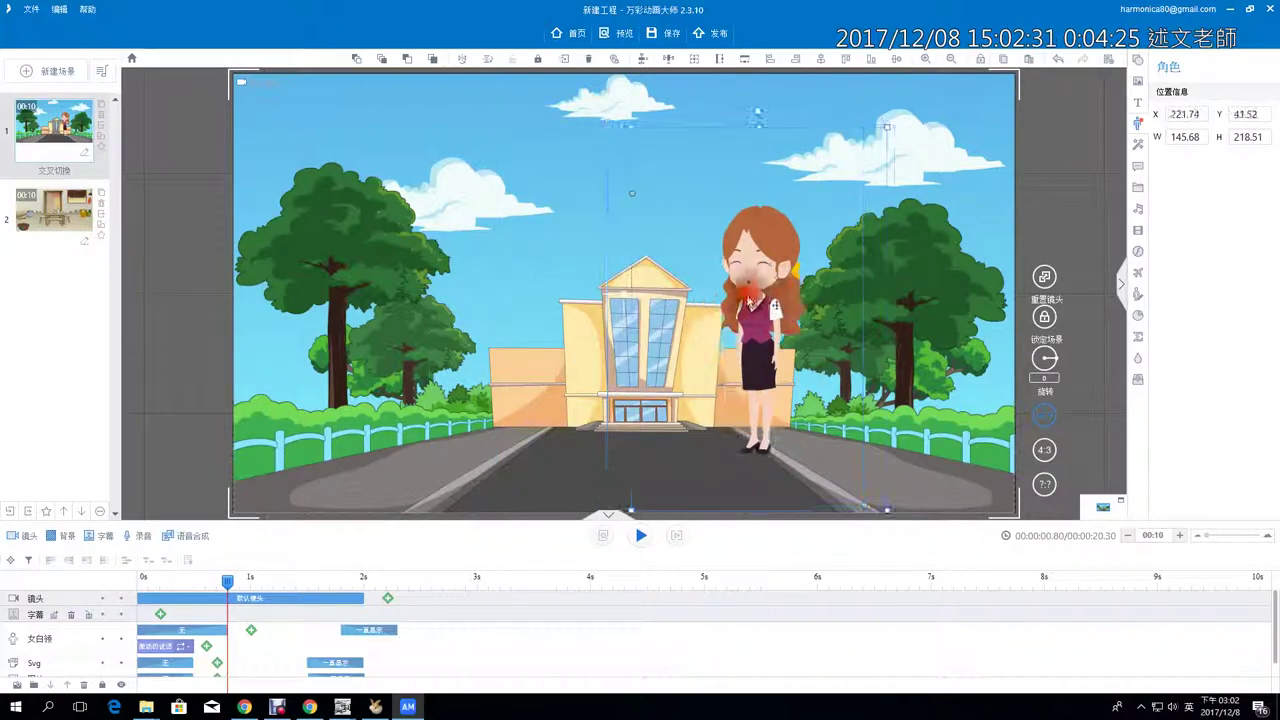
click(641, 536)
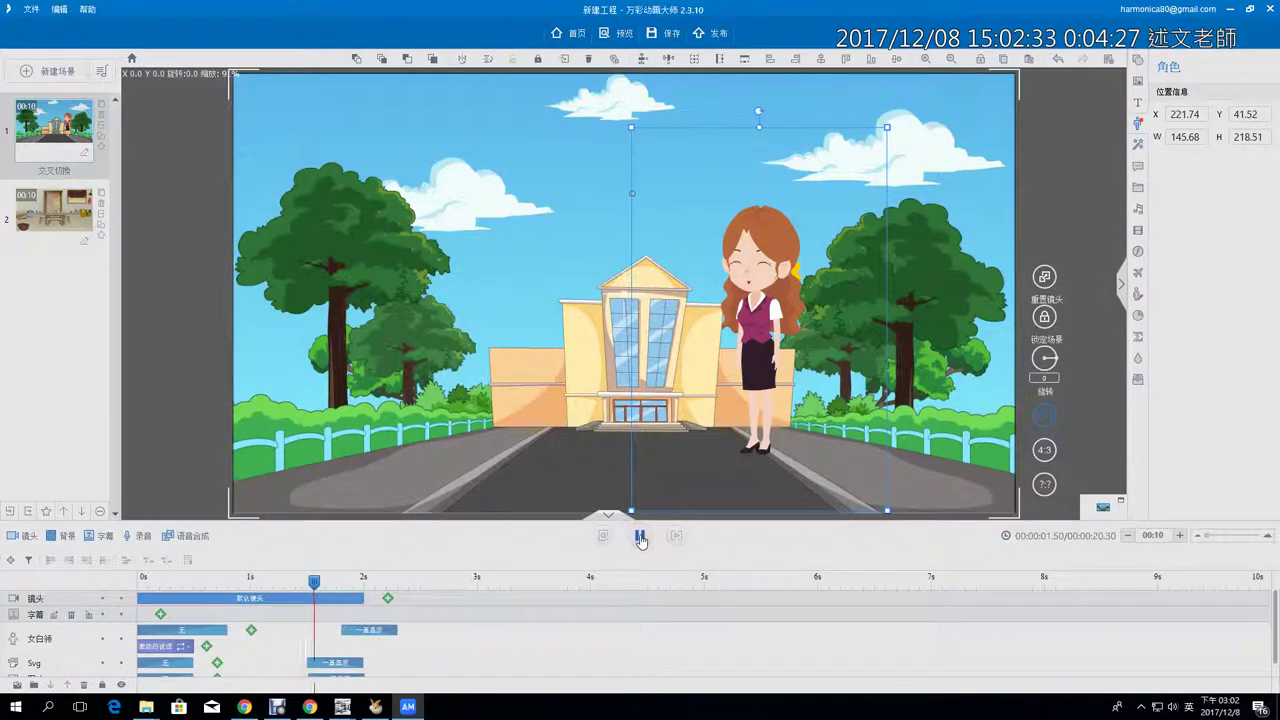
click(641, 536)
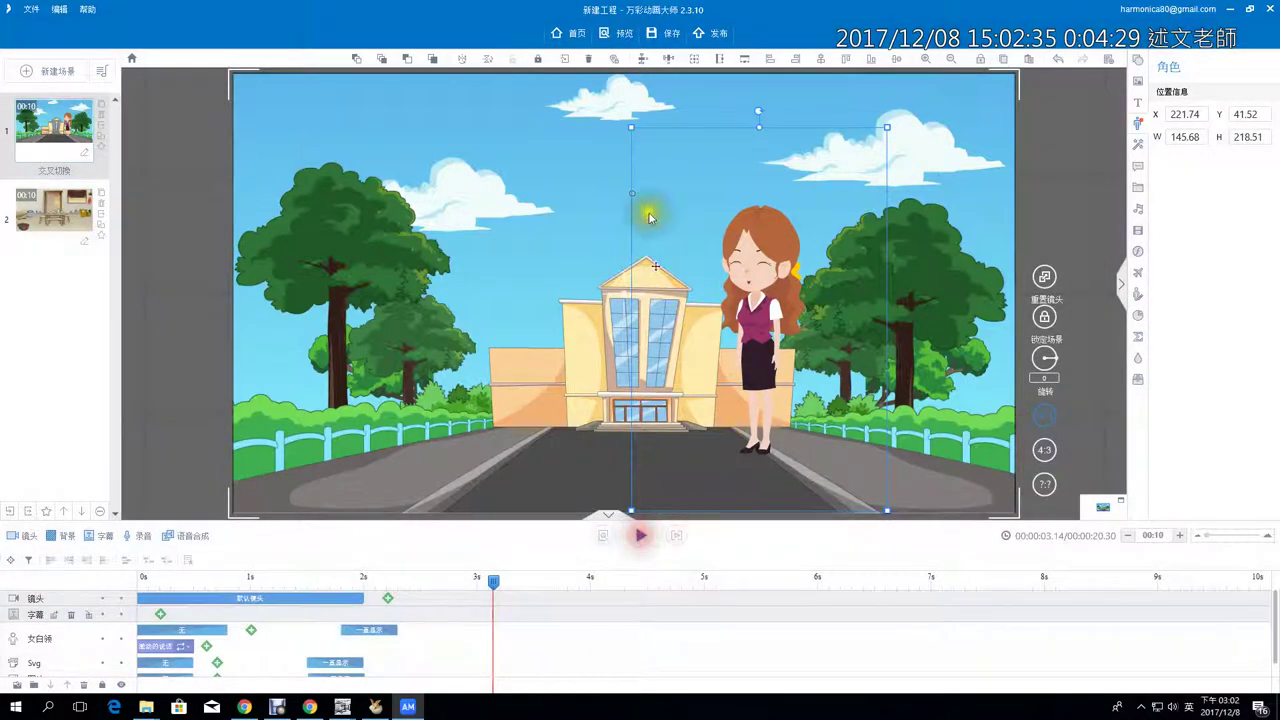
Preview the 激动的说话, 耸肩对话 and 哀求 actions of the 女白领 character without adding another one.
click(1136, 126)
click(541, 268)
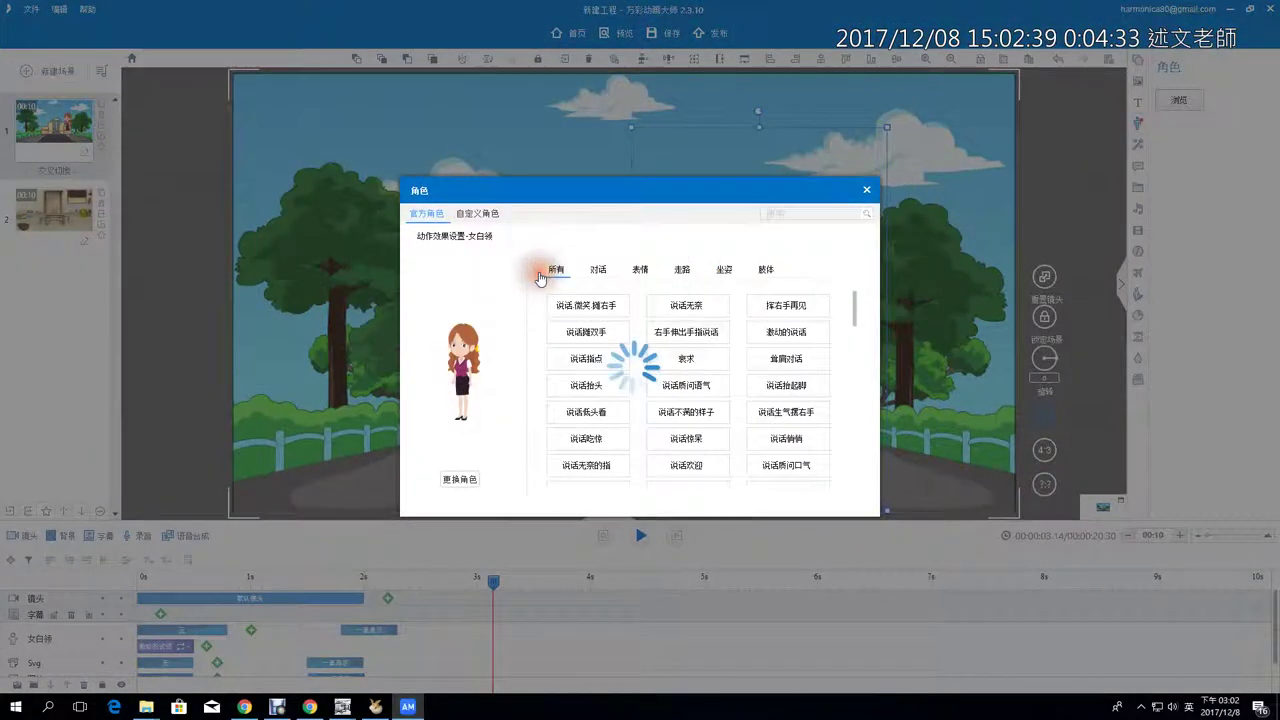
click(778, 331)
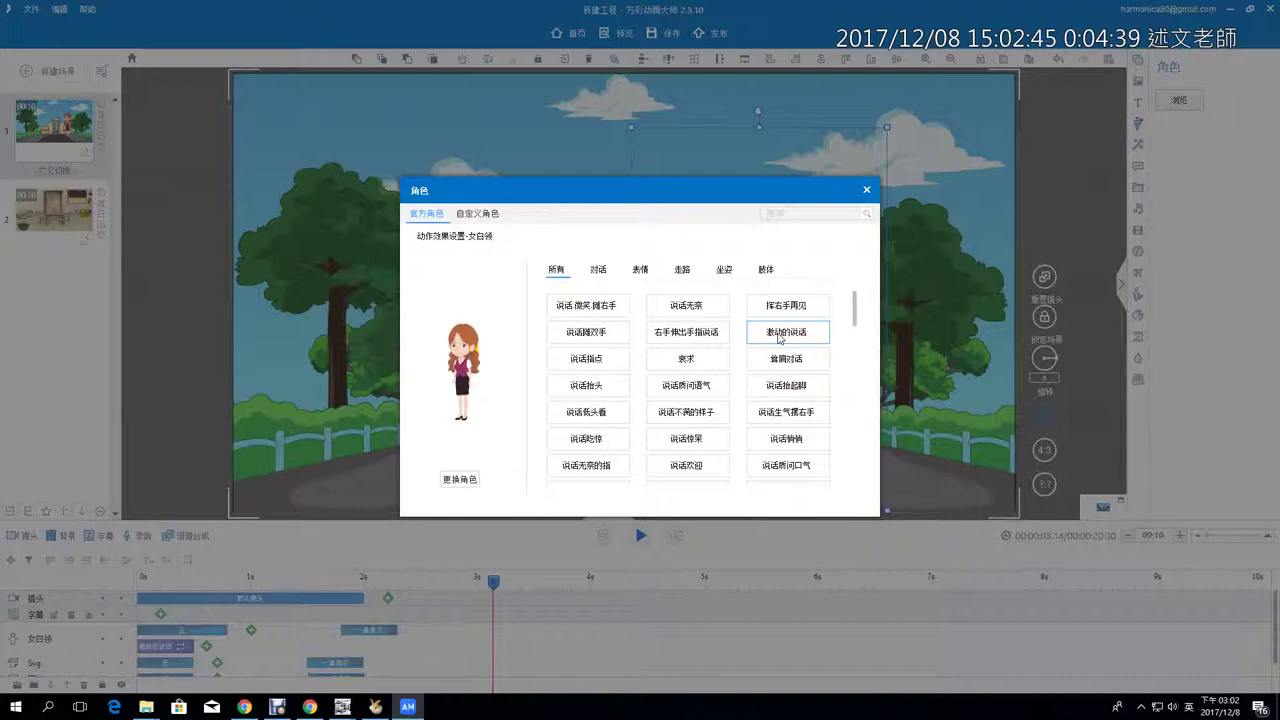
click(779, 358)
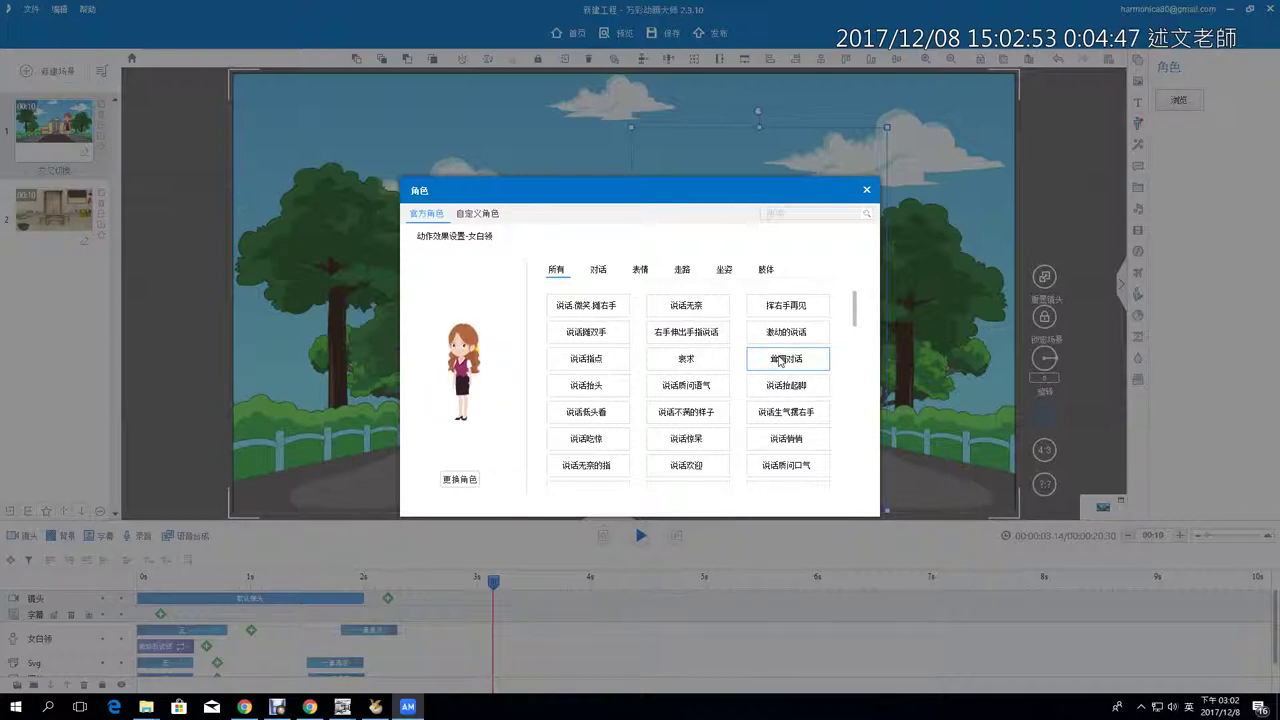
click(708, 360)
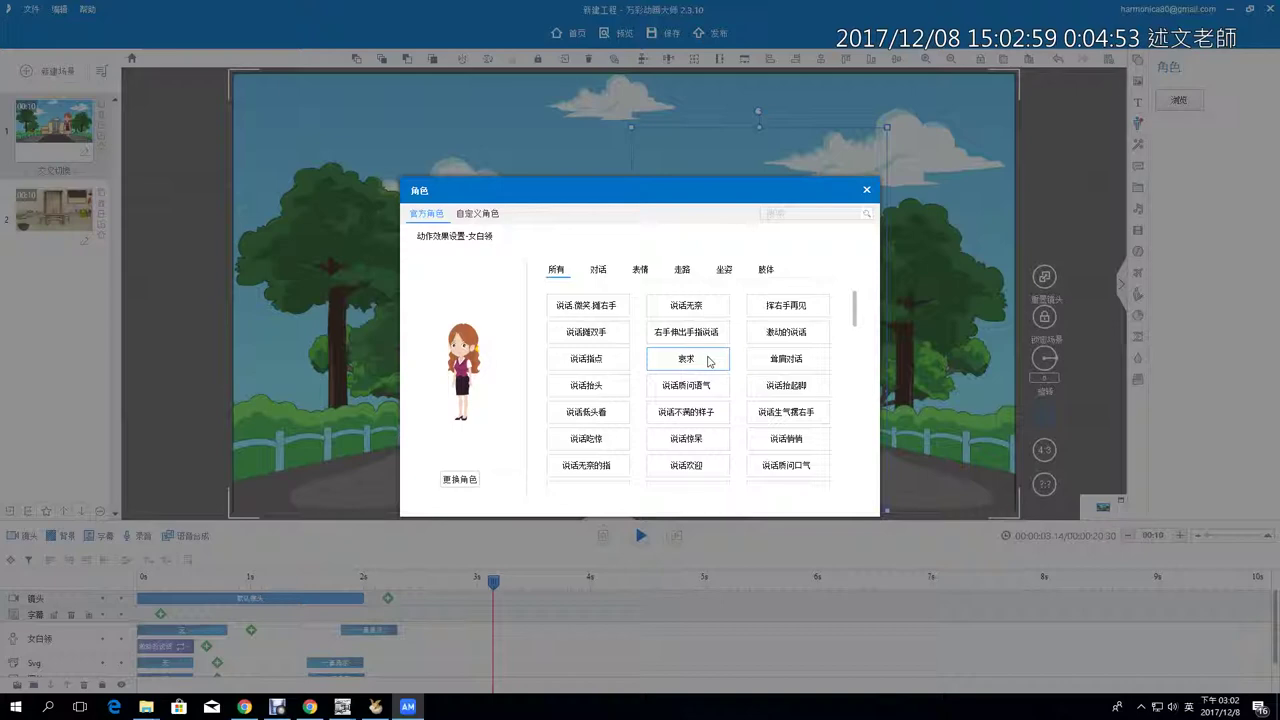
click(720, 364)
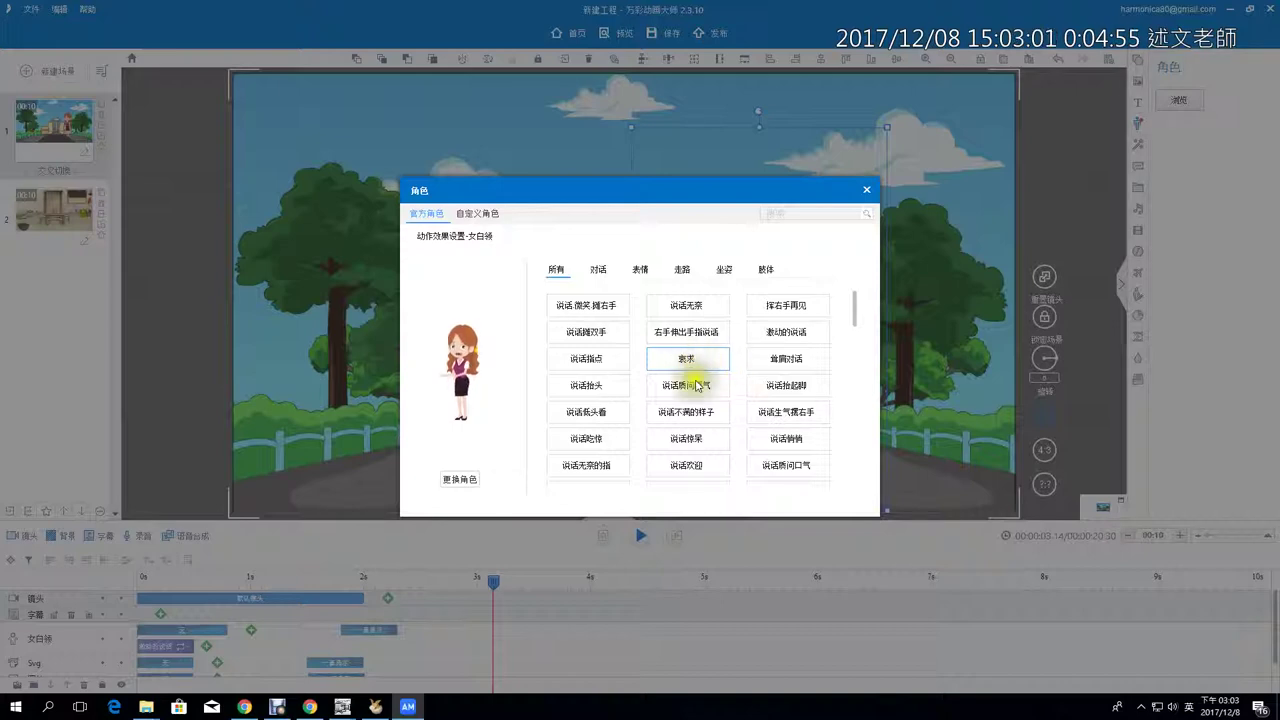
click(866, 190)
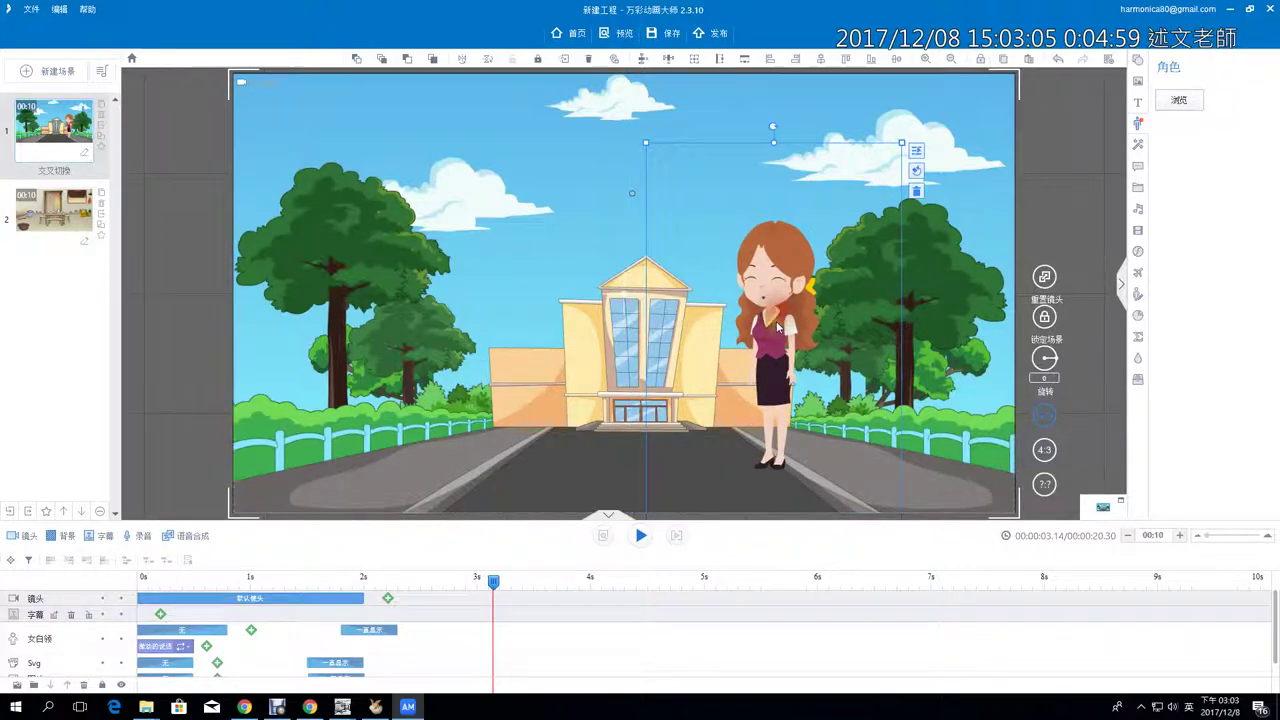
Add the picture of two singing girls, place it on the road facing the woman, and resize it to about 367 × 231.
click(1137, 86)
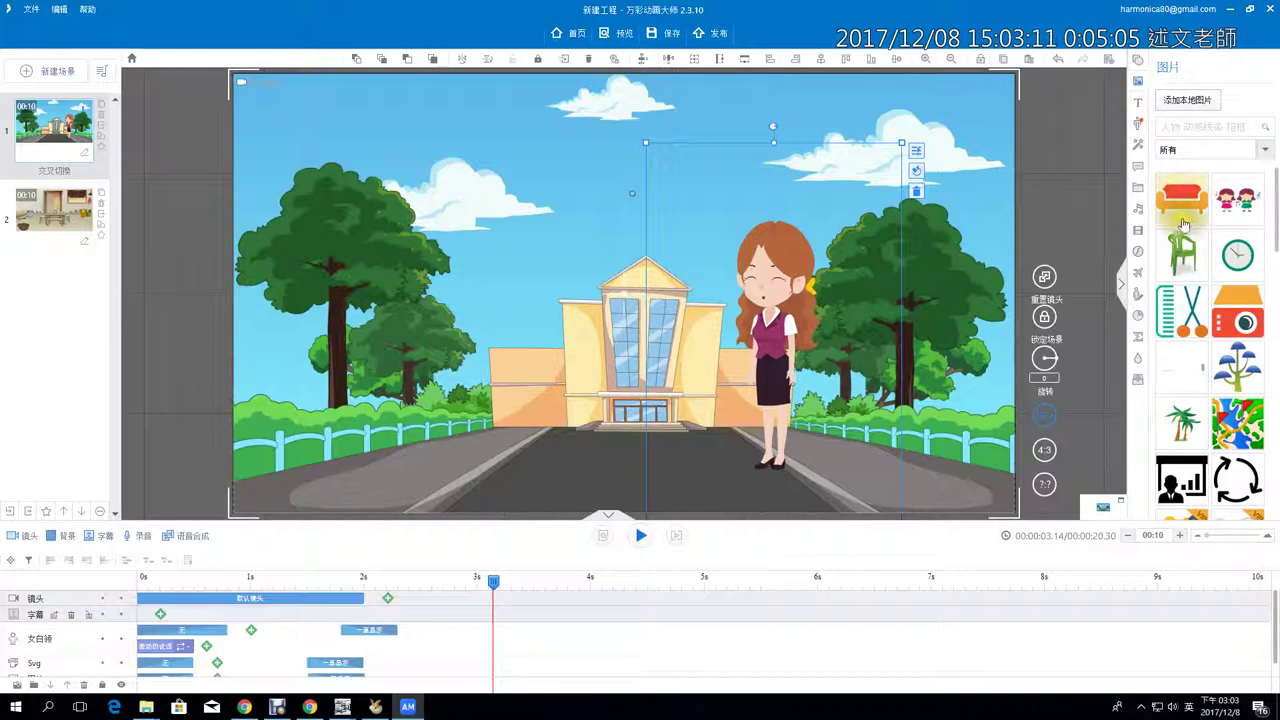
click(1237, 201)
drag(598, 313, 390, 465)
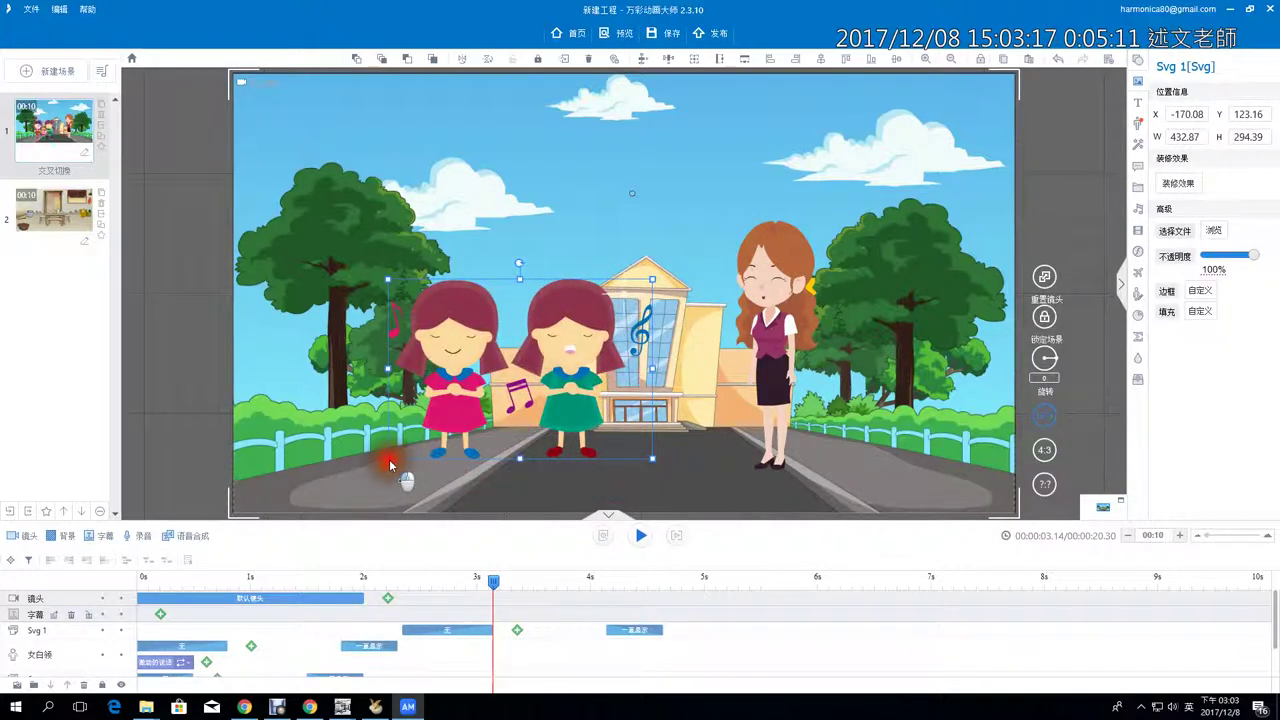
drag(567, 366, 604, 384)
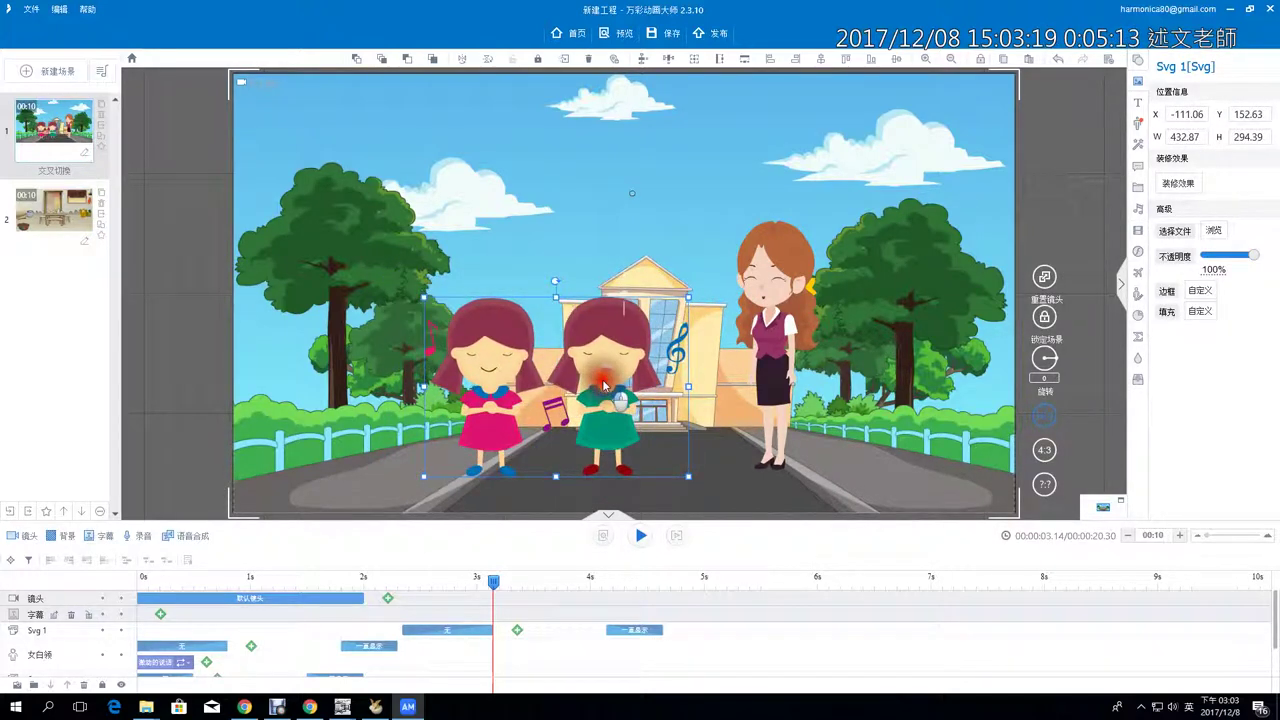
drag(688, 297, 651, 343)
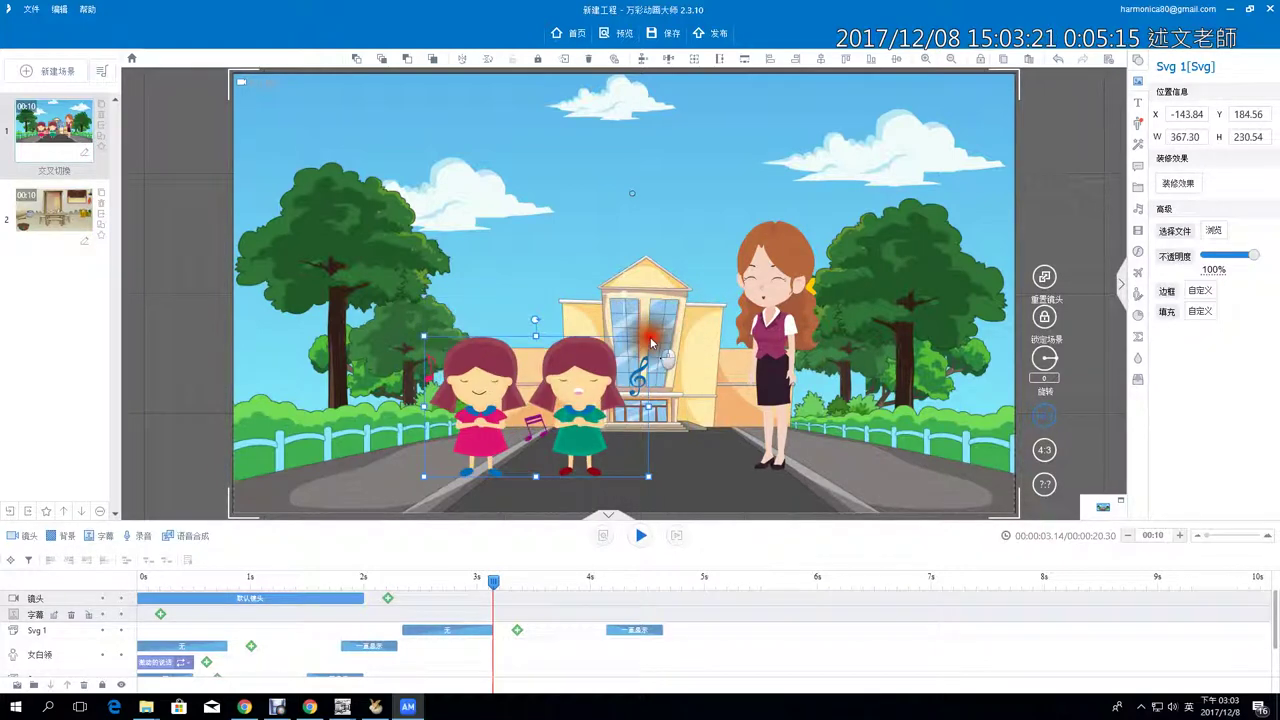
Add the pink oval speech bubble, enlarge it to about 315 × 270 beside the woman's head, and preview the animation.
click(1141, 168)
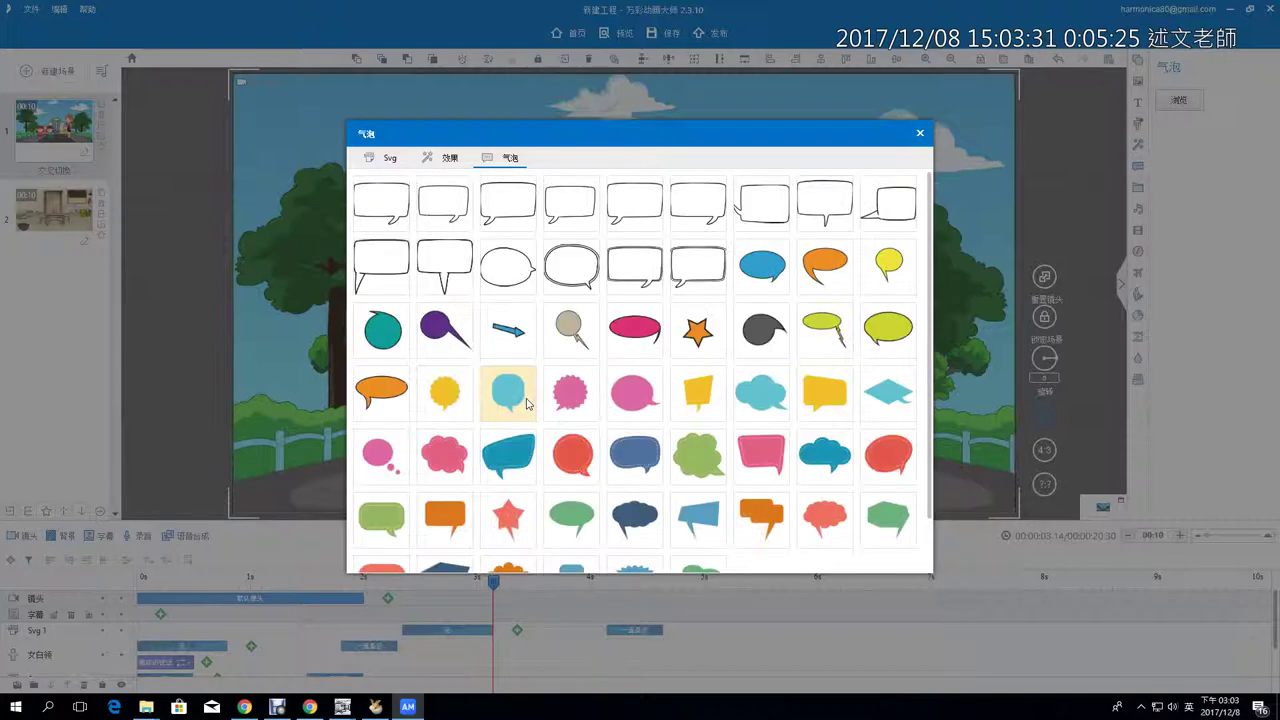
click(641, 398)
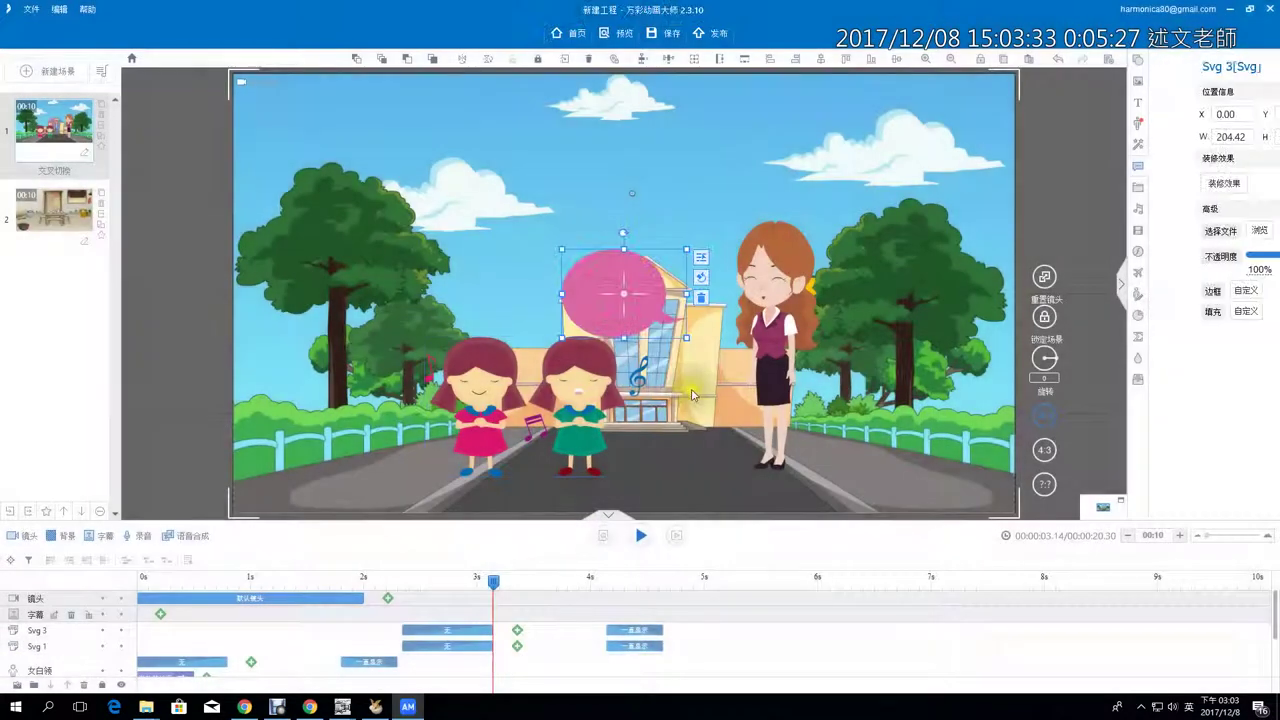
drag(563, 255, 624, 238)
click(598, 262)
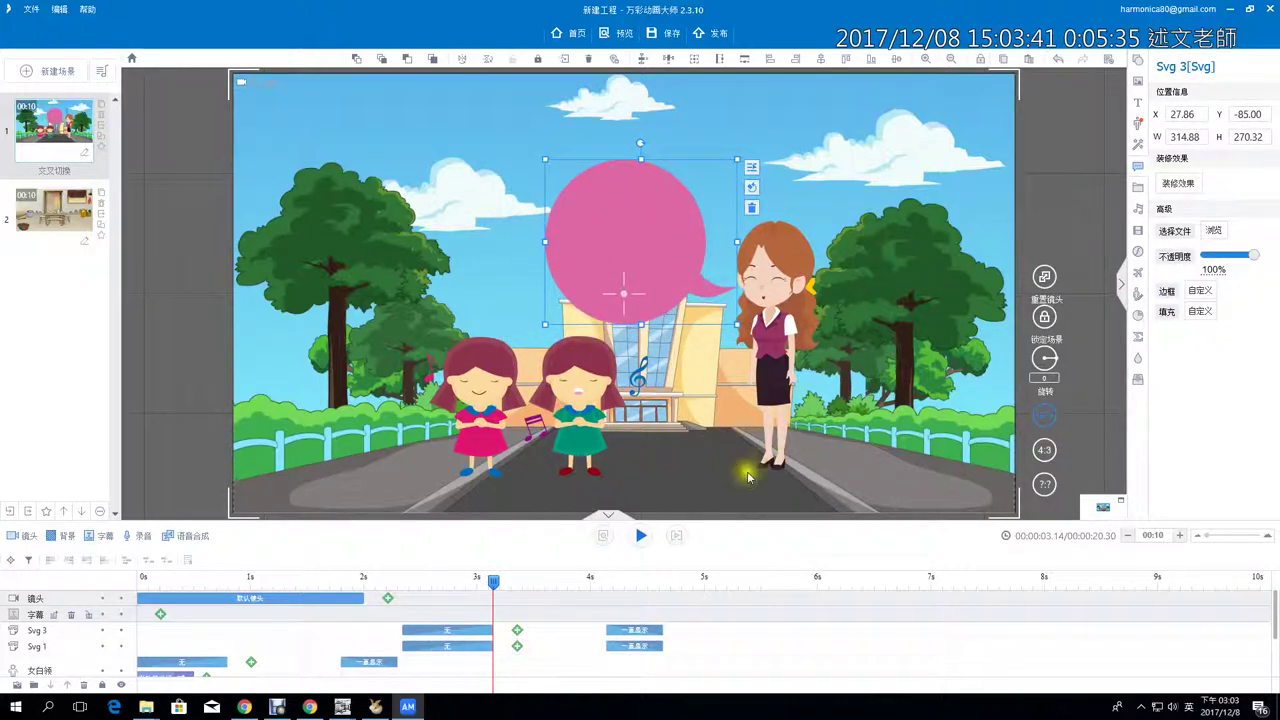
click(620, 38)
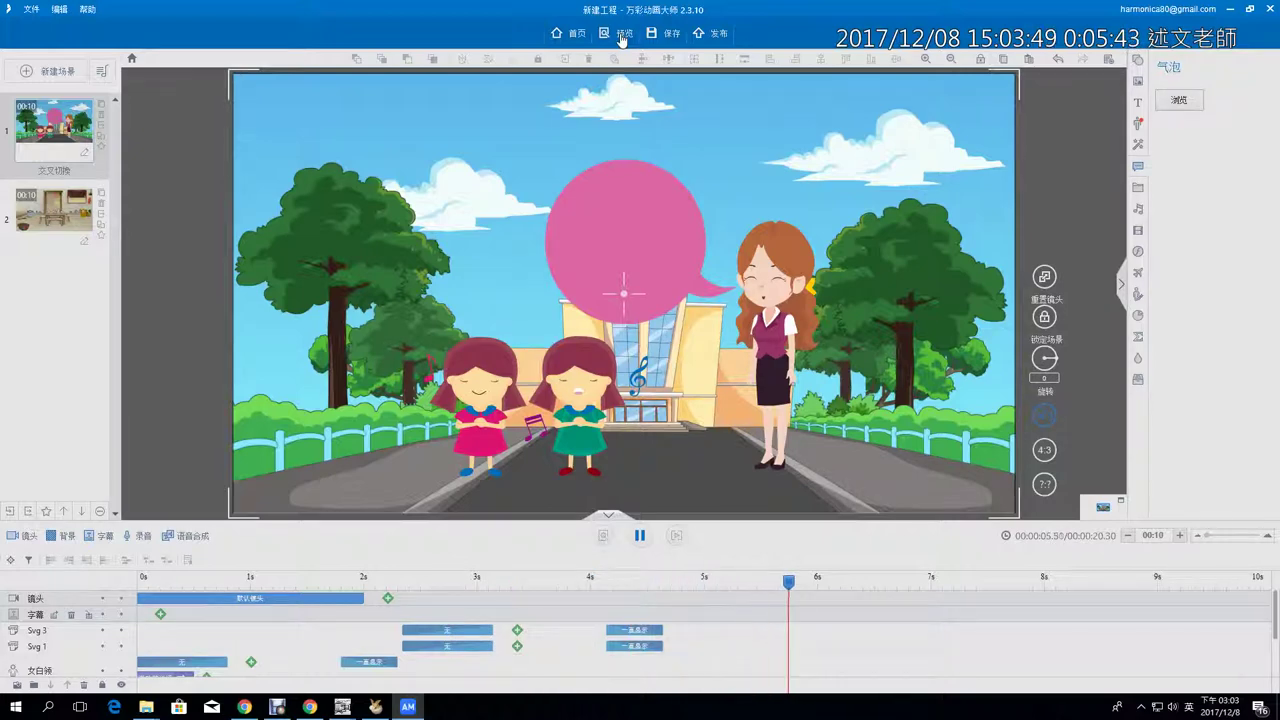
Stop the preview, return the playhead to about 2.6 s, and check the singing girls' picture in the scene.
click(640, 536)
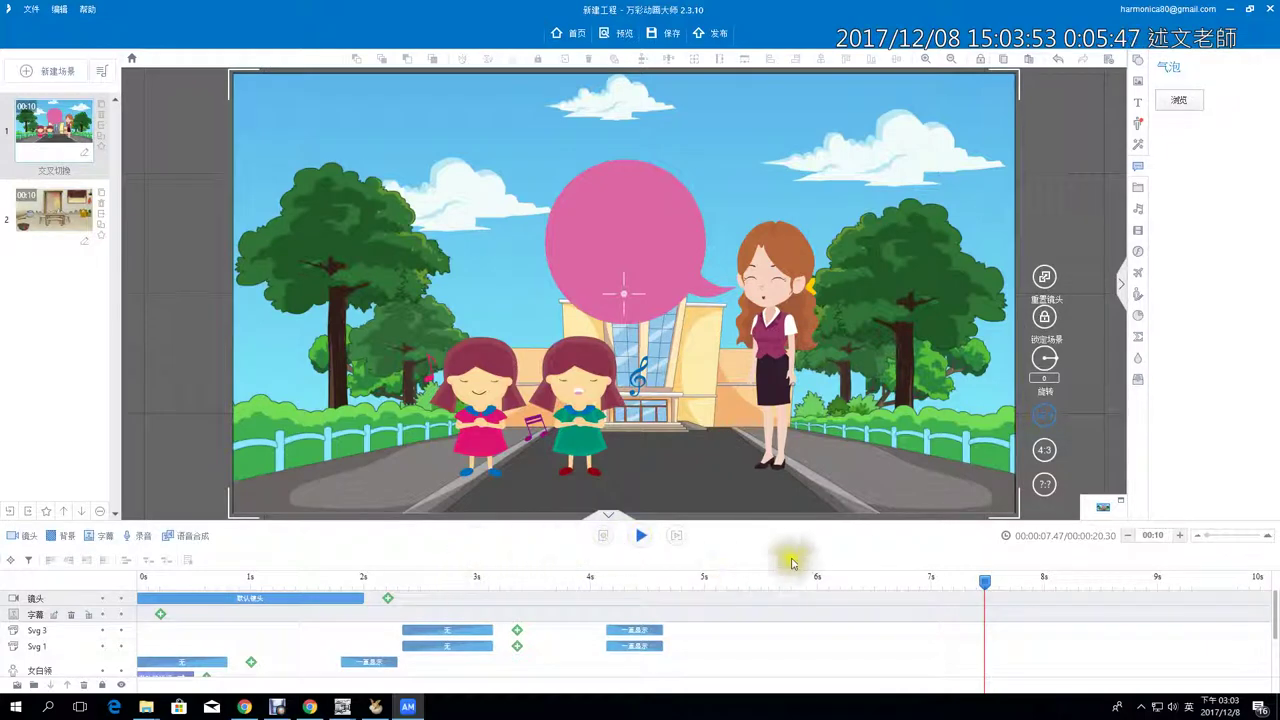
drag(982, 582, 434, 600)
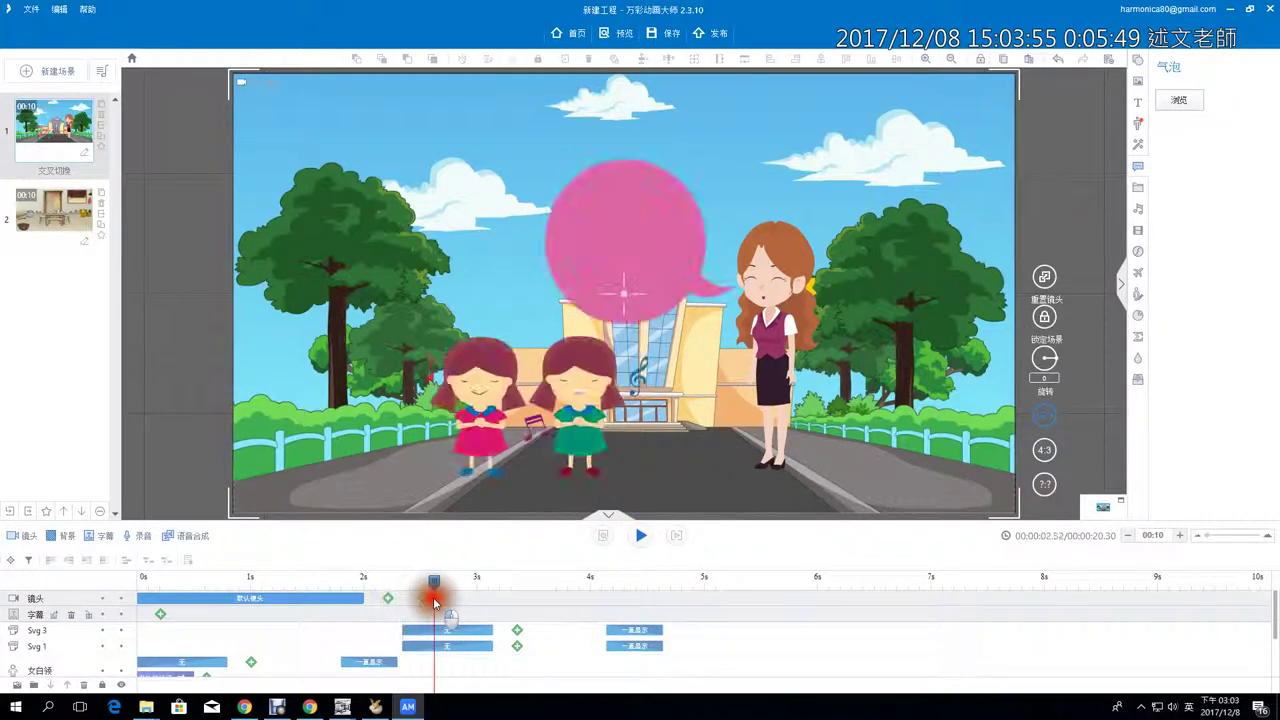
click(488, 396)
click(478, 408)
click(485, 444)
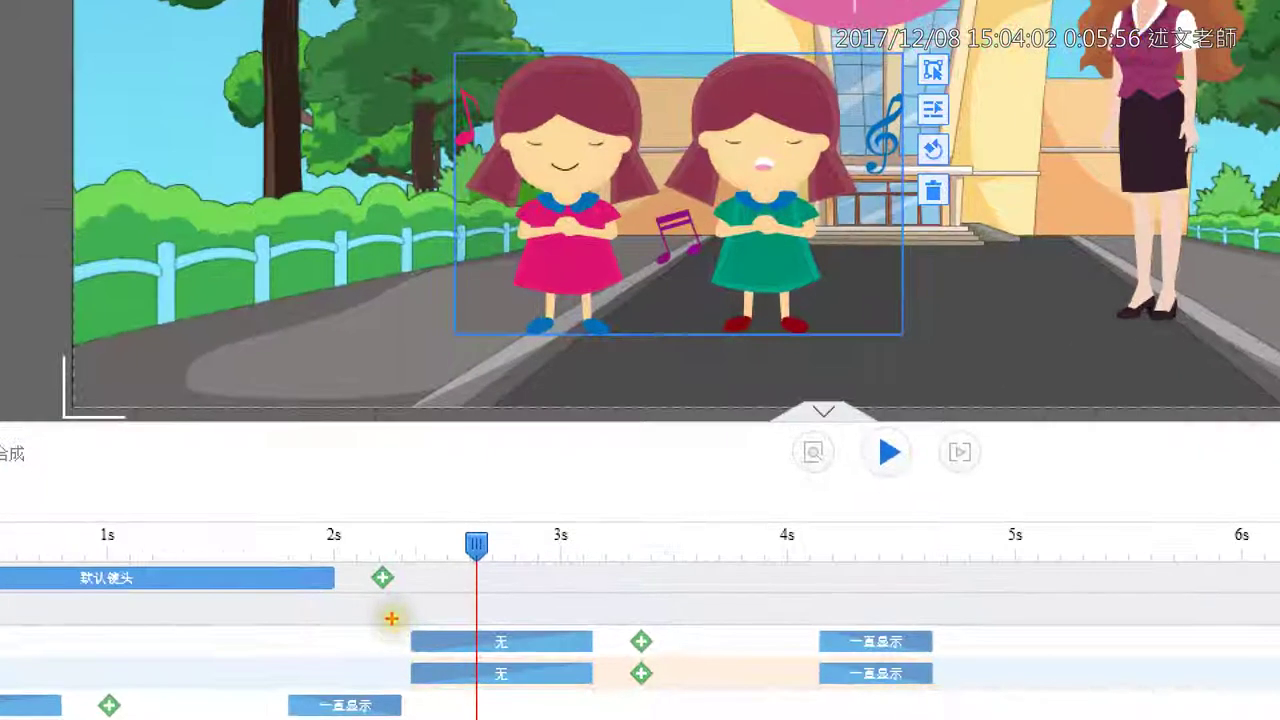
drag(392, 619, 526, 626)
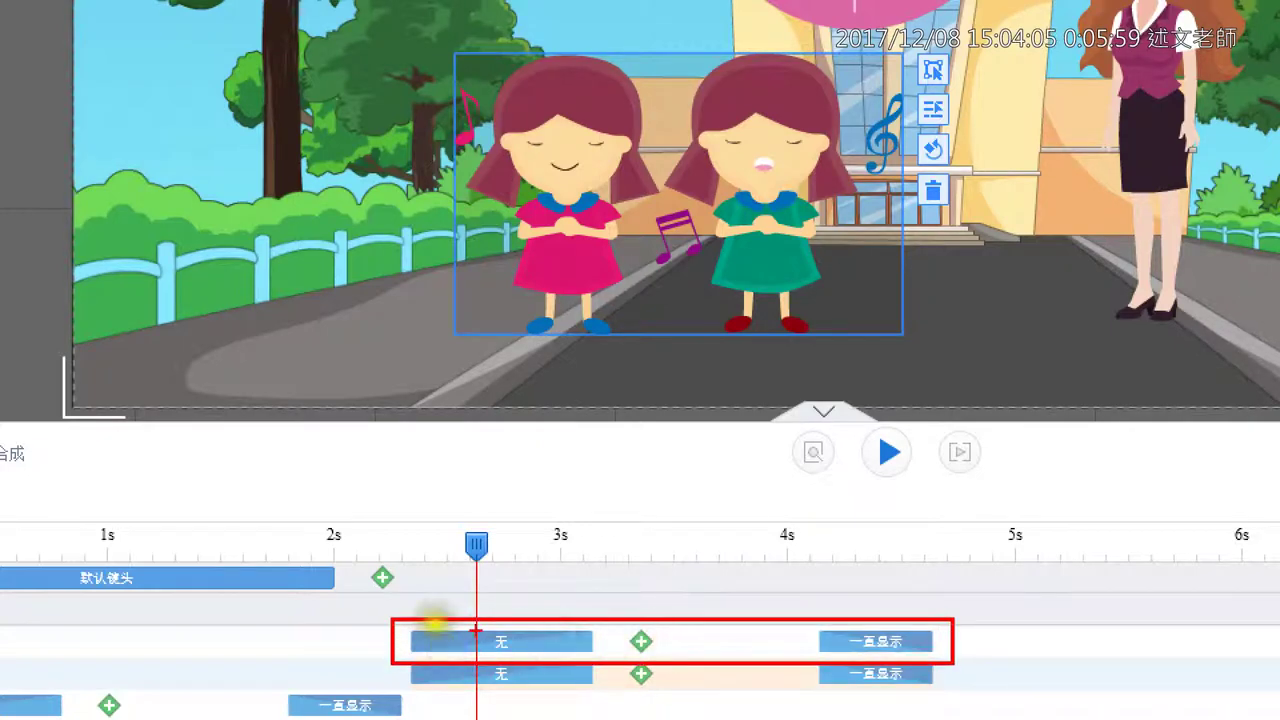
drag(497, 597, 555, 573)
drag(858, 592, 930, 565)
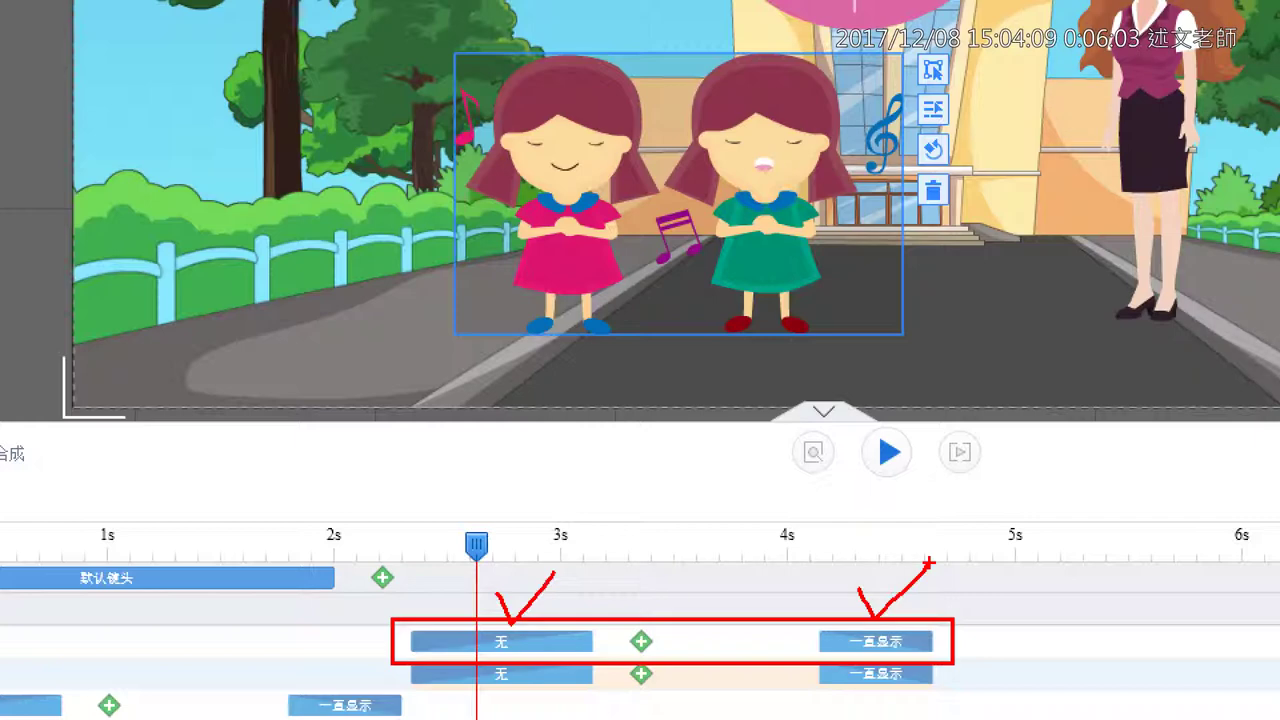
mouse_move(966, 632)
mouse_down()
mouse_move(1167, 602)
mouse_move(1181, 614)
mouse_move(1120, 676)
mouse_up()
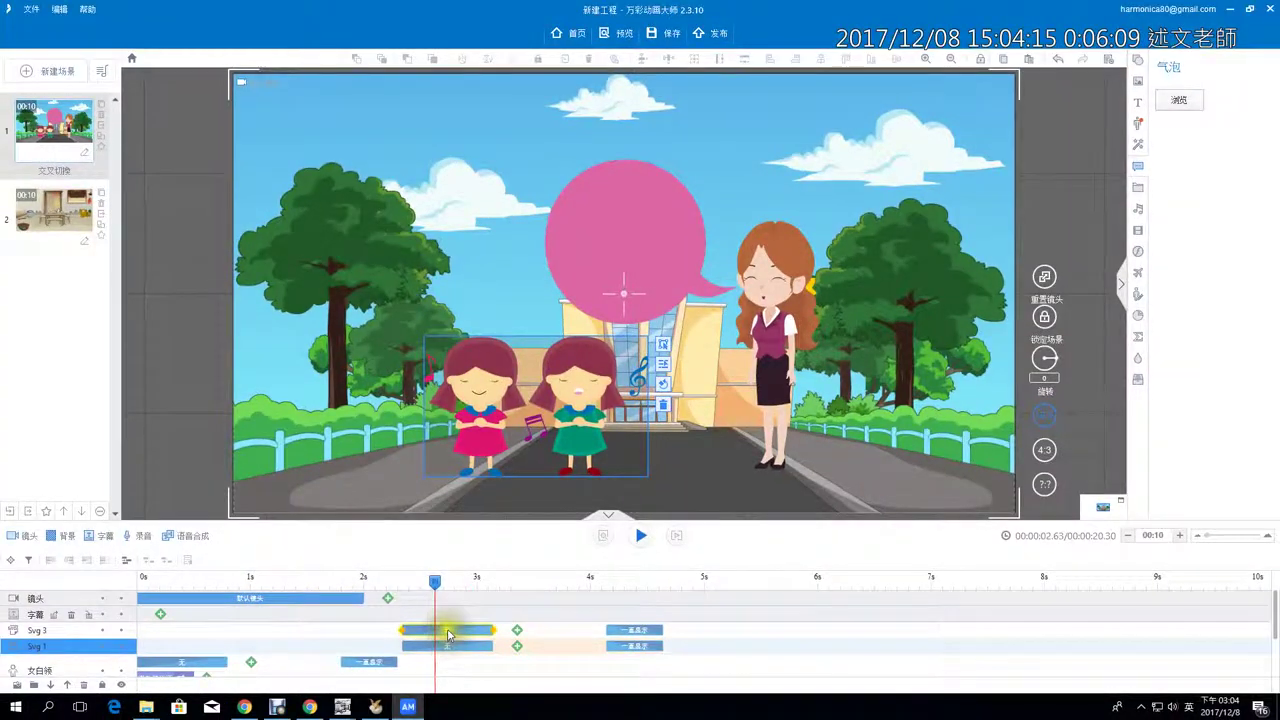
Browse the full set of entrance effects and give the singing girls' picture the 底部手型推出 entrance.
double_click(448, 633)
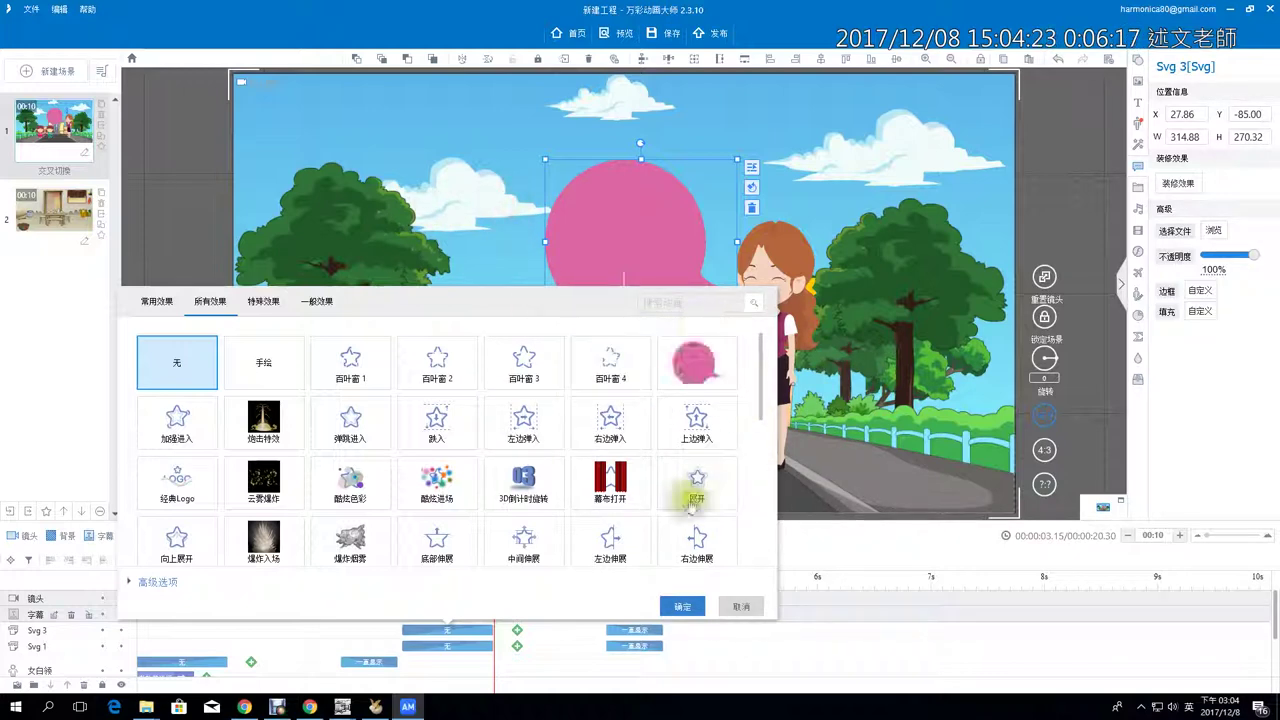
click(738, 606)
click(573, 449)
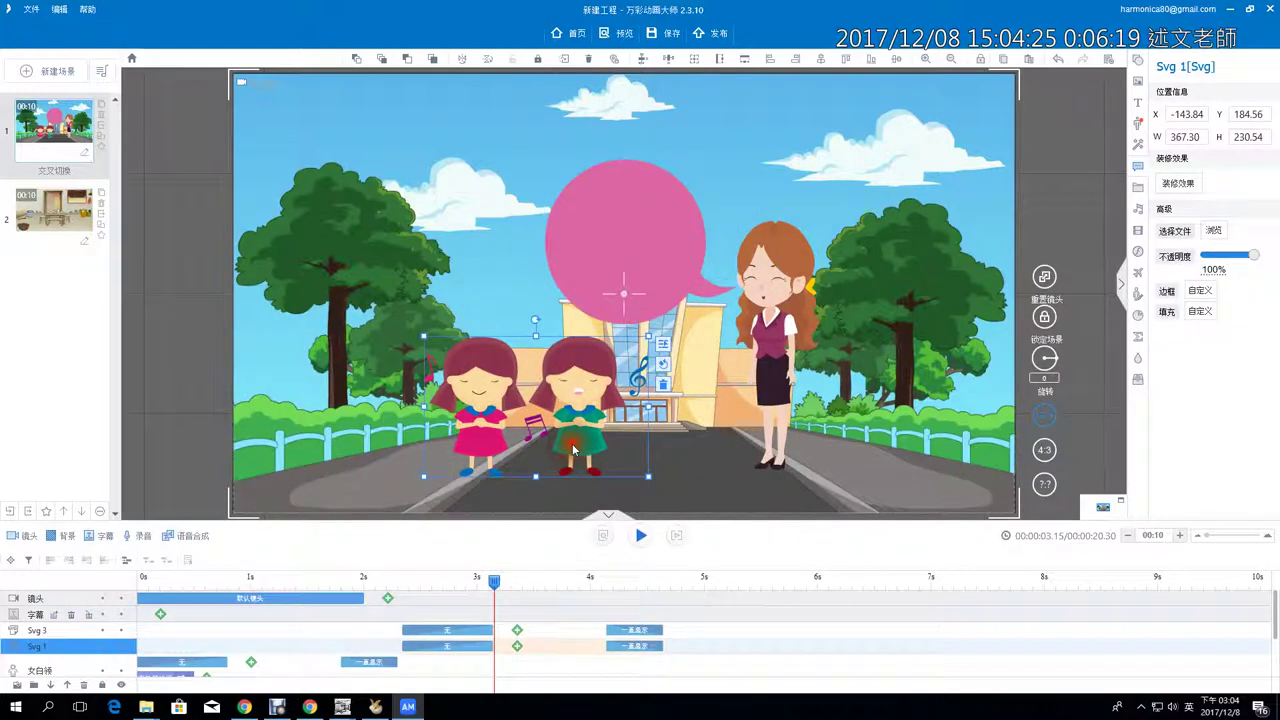
click(455, 643)
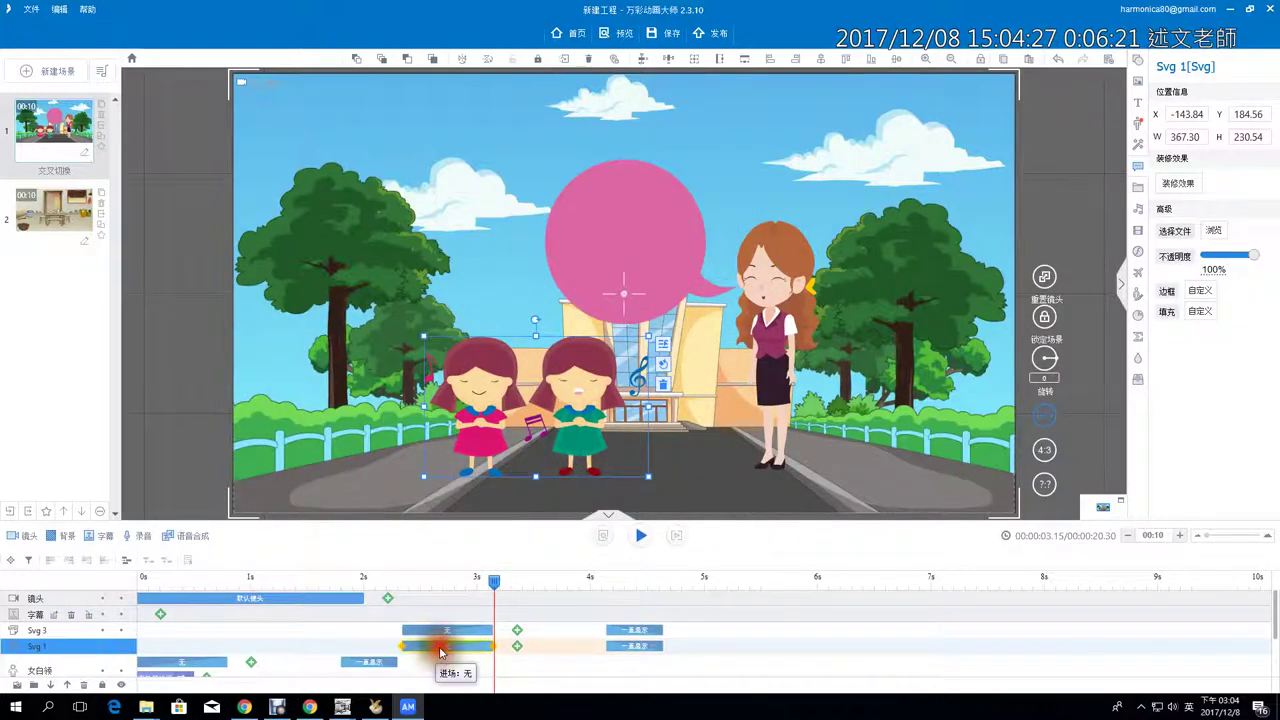
double_click(439, 646)
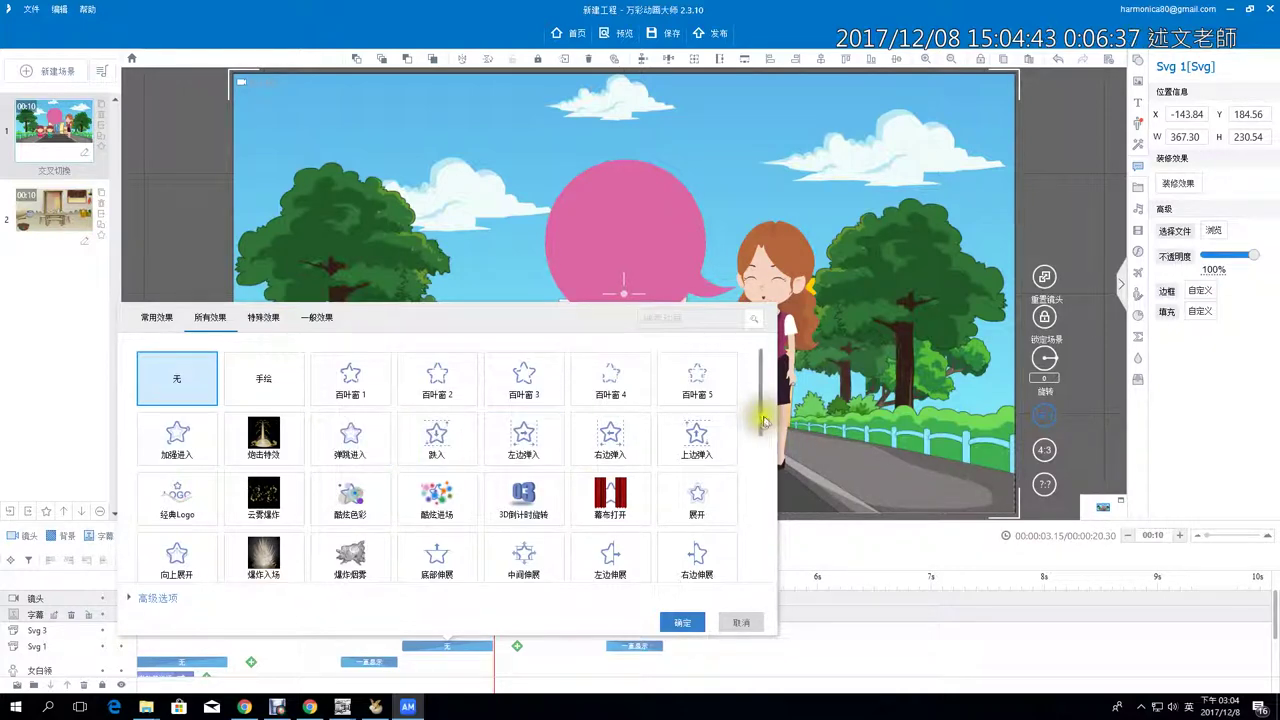
drag(760, 425, 752, 538)
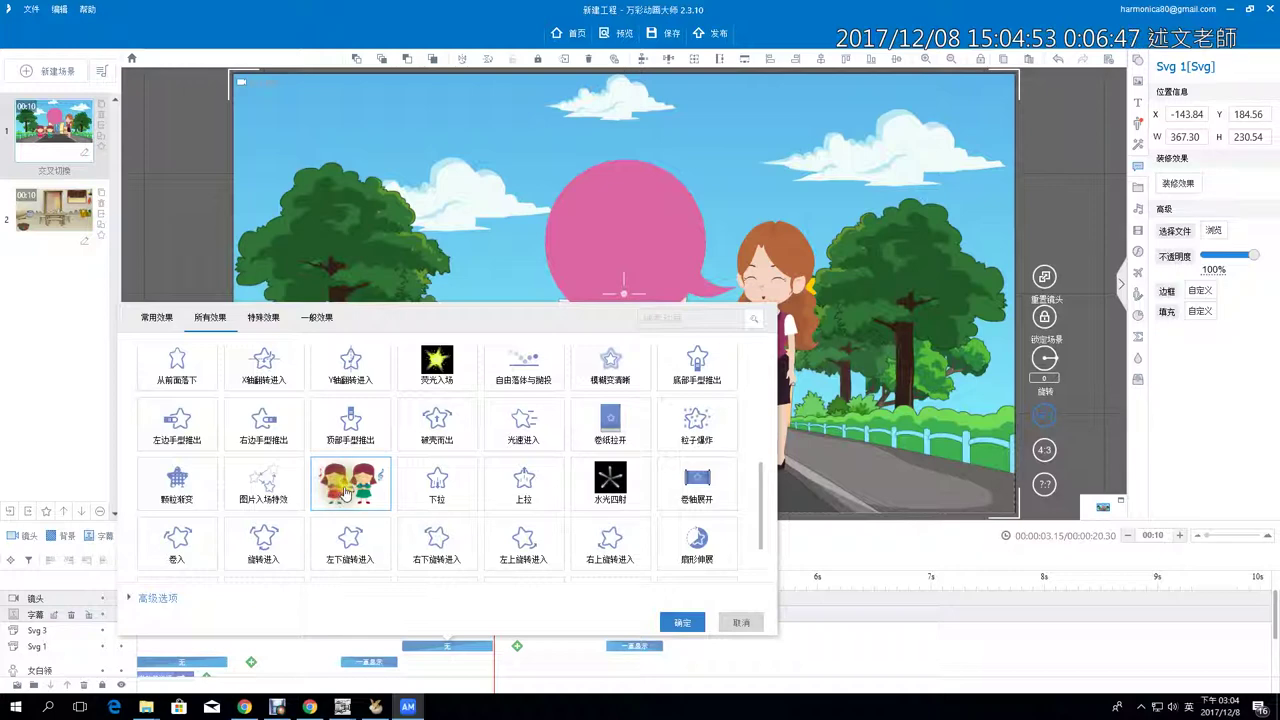
click(697, 375)
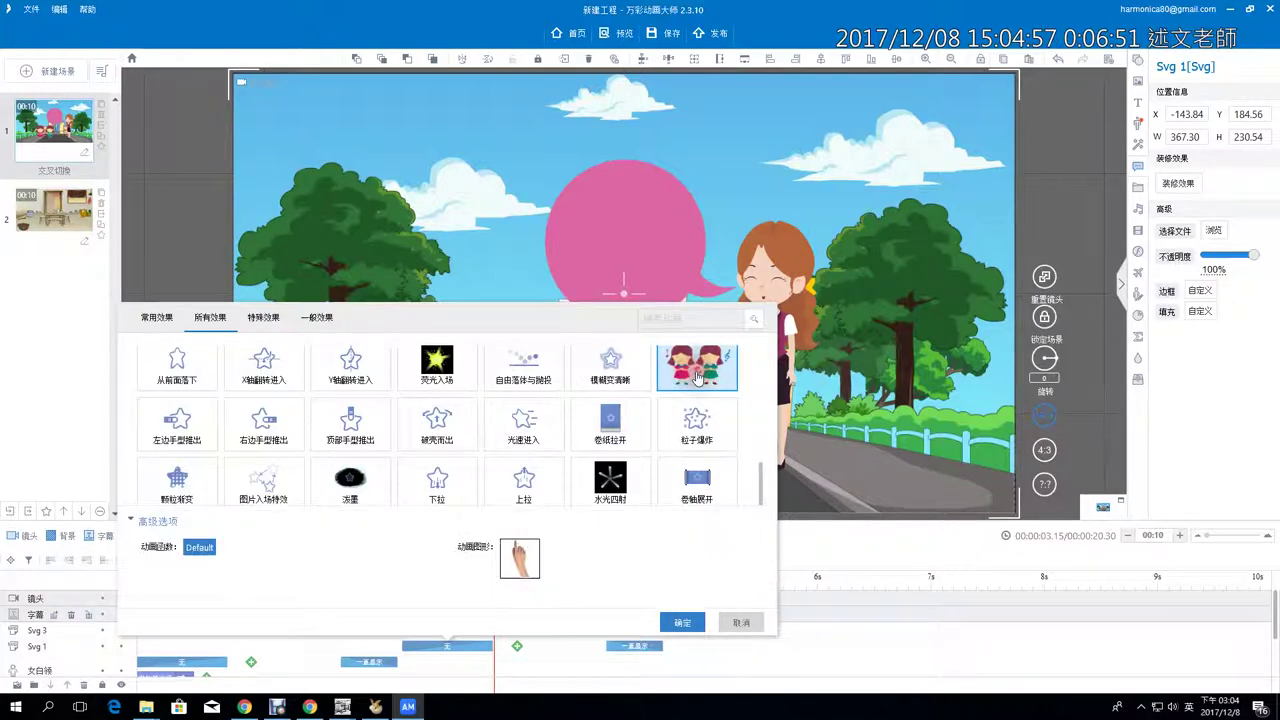
click(681, 622)
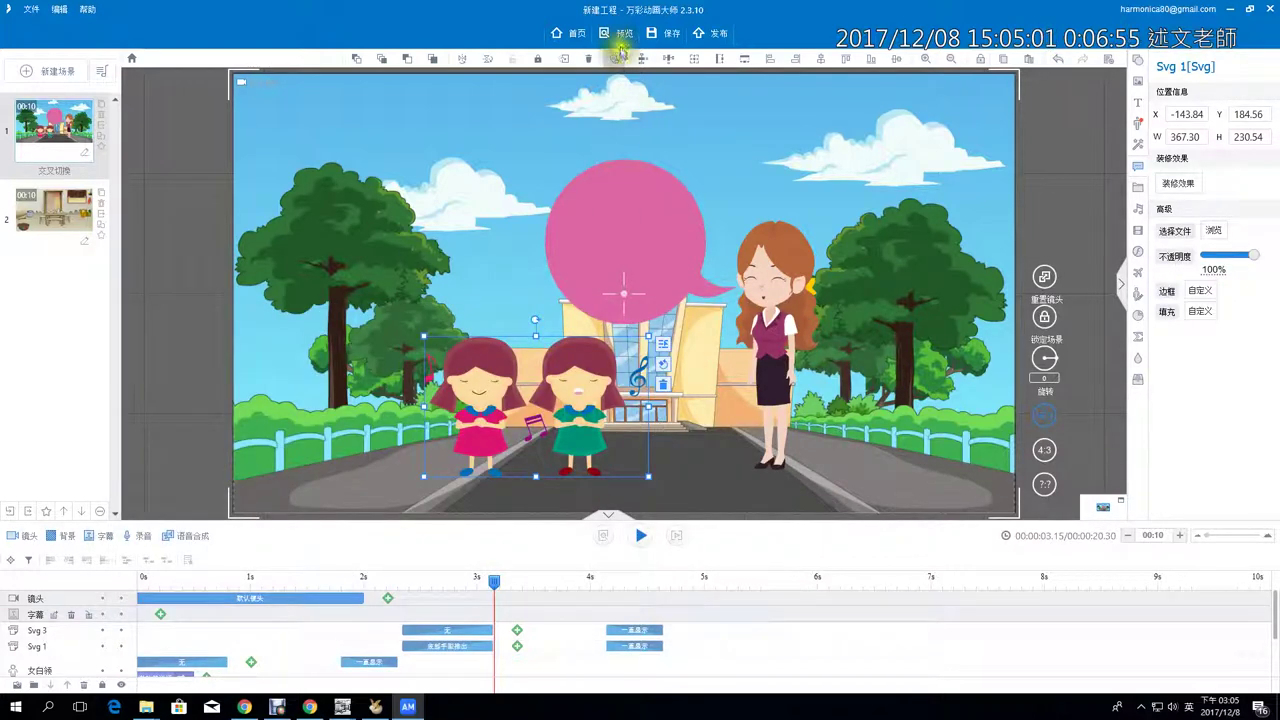
Preview the girls' entrance, stop playback, and move the singing girls up off the road to beside the speech bubble.
click(620, 36)
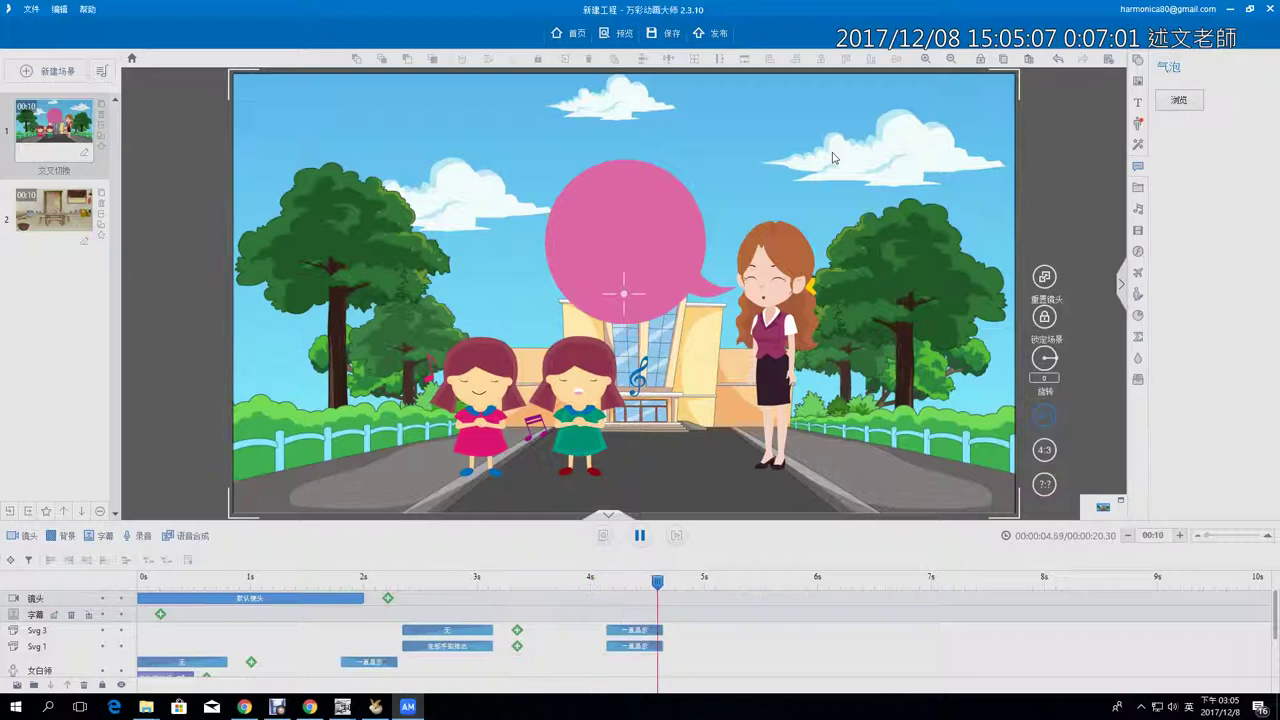
click(640, 535)
click(580, 420)
drag(580, 420, 520, 256)
Compare the hand images offered for the girls' 底部手型推出 entrance and keep the one with a single pointing finger.
mouse_move(437, 560)
mouse_down()
mouse_move(408, 580)
mouse_move(476, 582)
mouse_move(432, 580)
mouse_move(447, 582)
mouse_up()
double_click(444, 646)
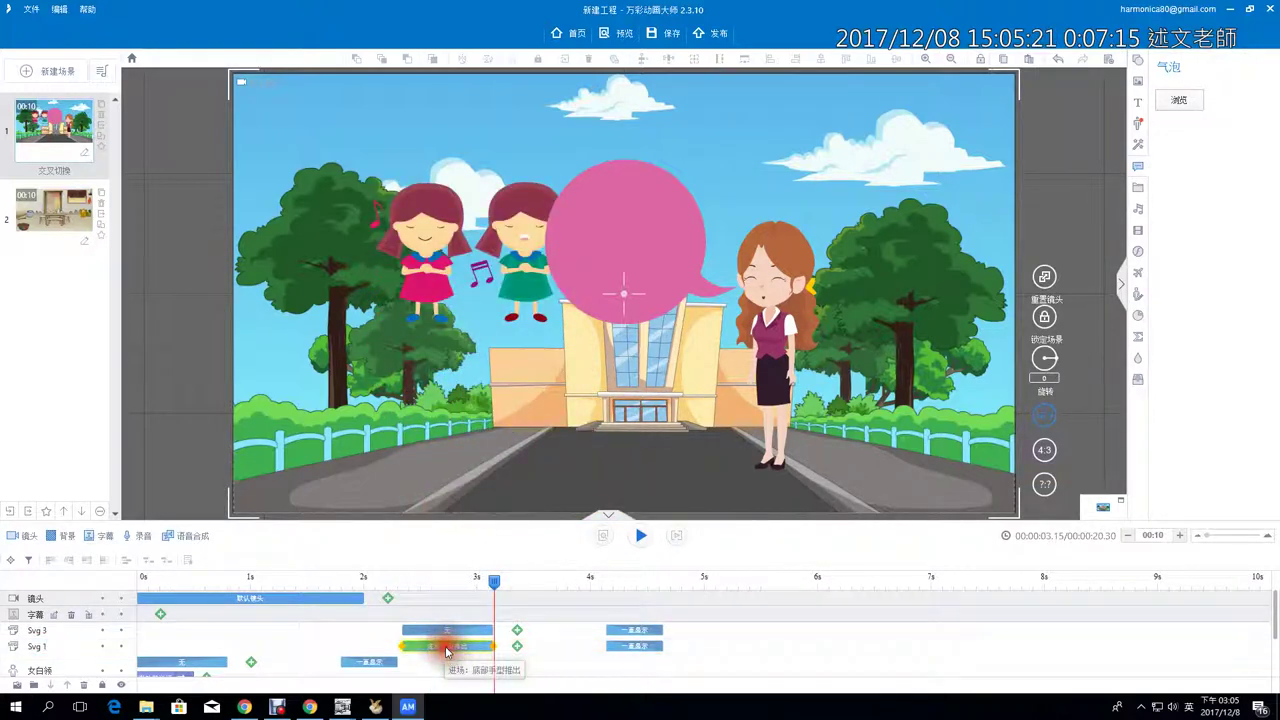
click(515, 557)
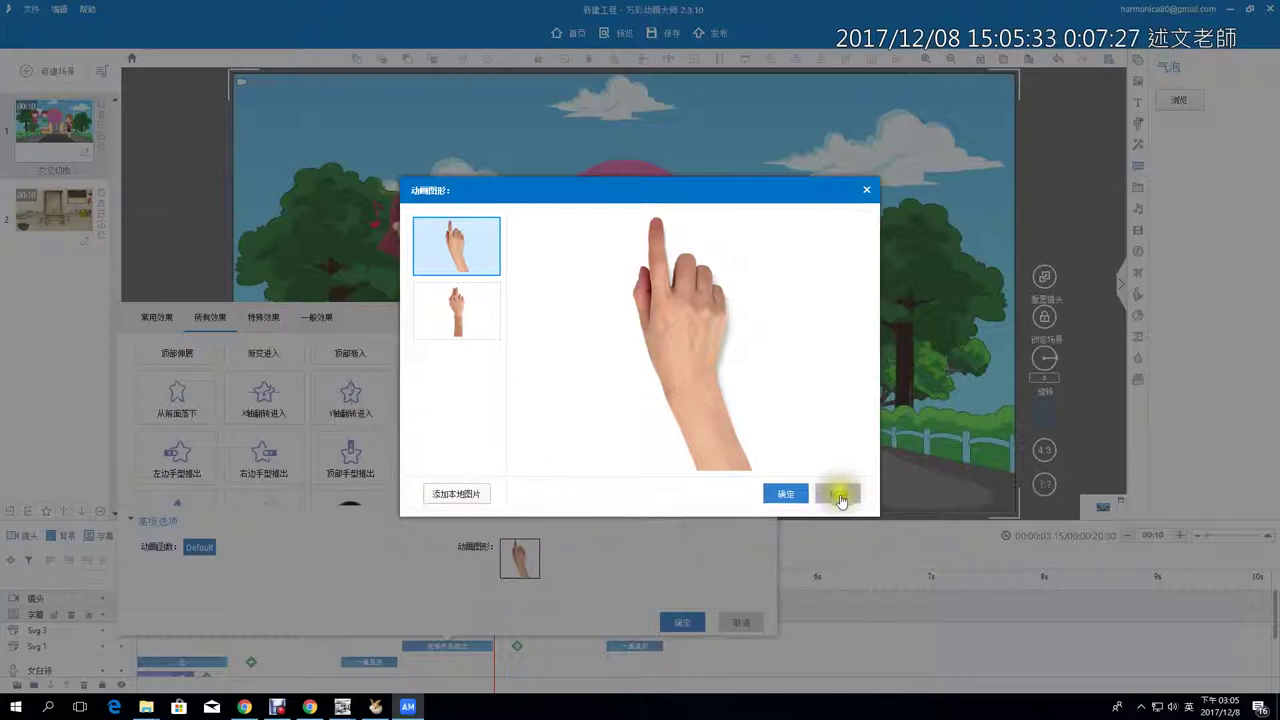
click(480, 312)
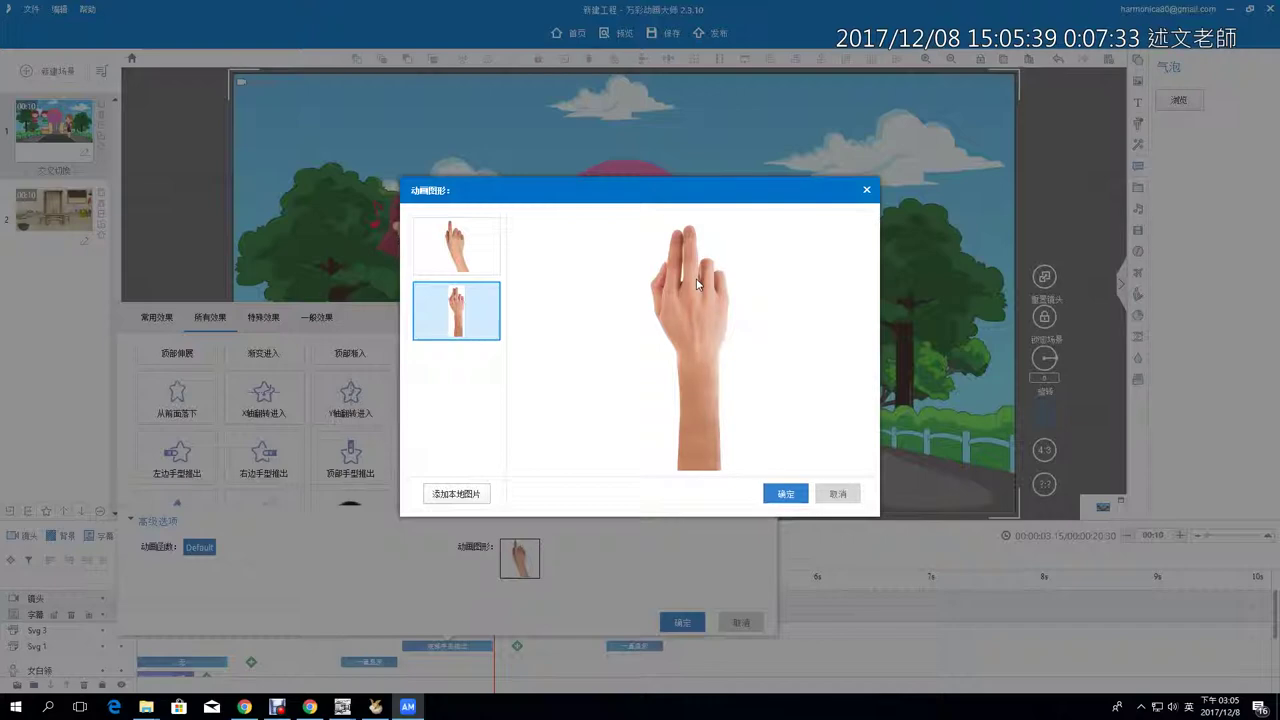
click(460, 243)
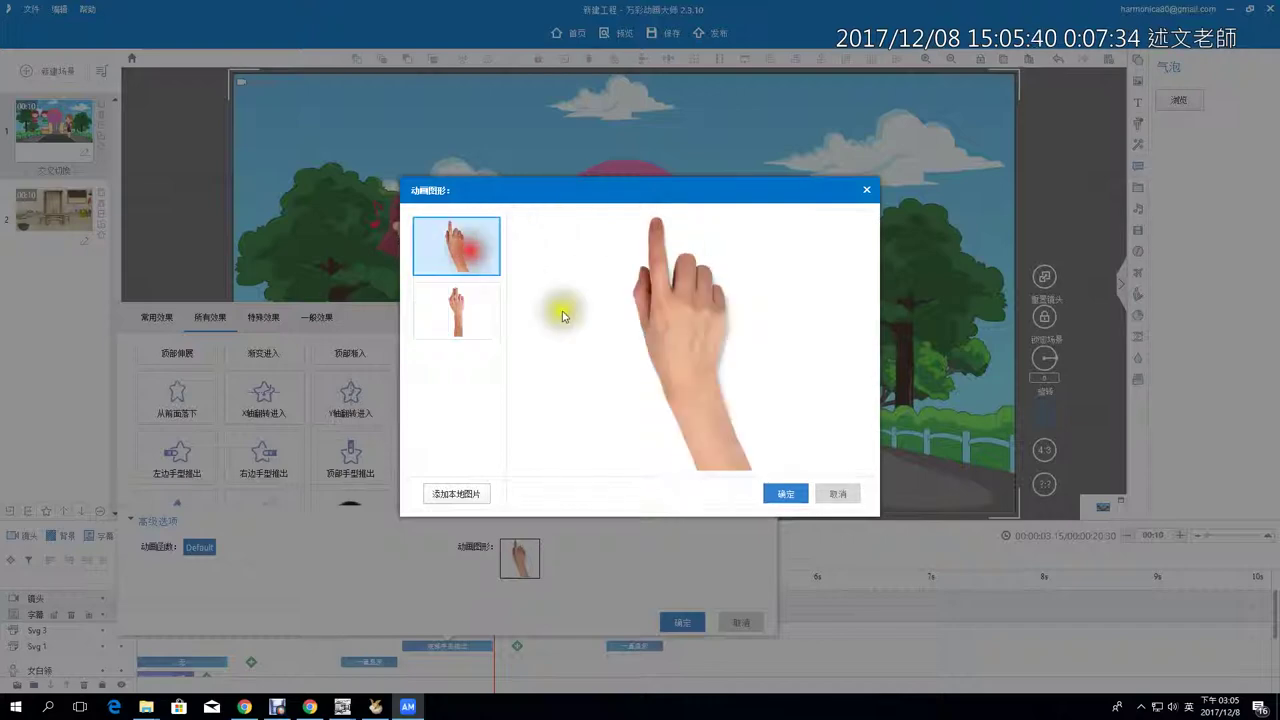
click(828, 497)
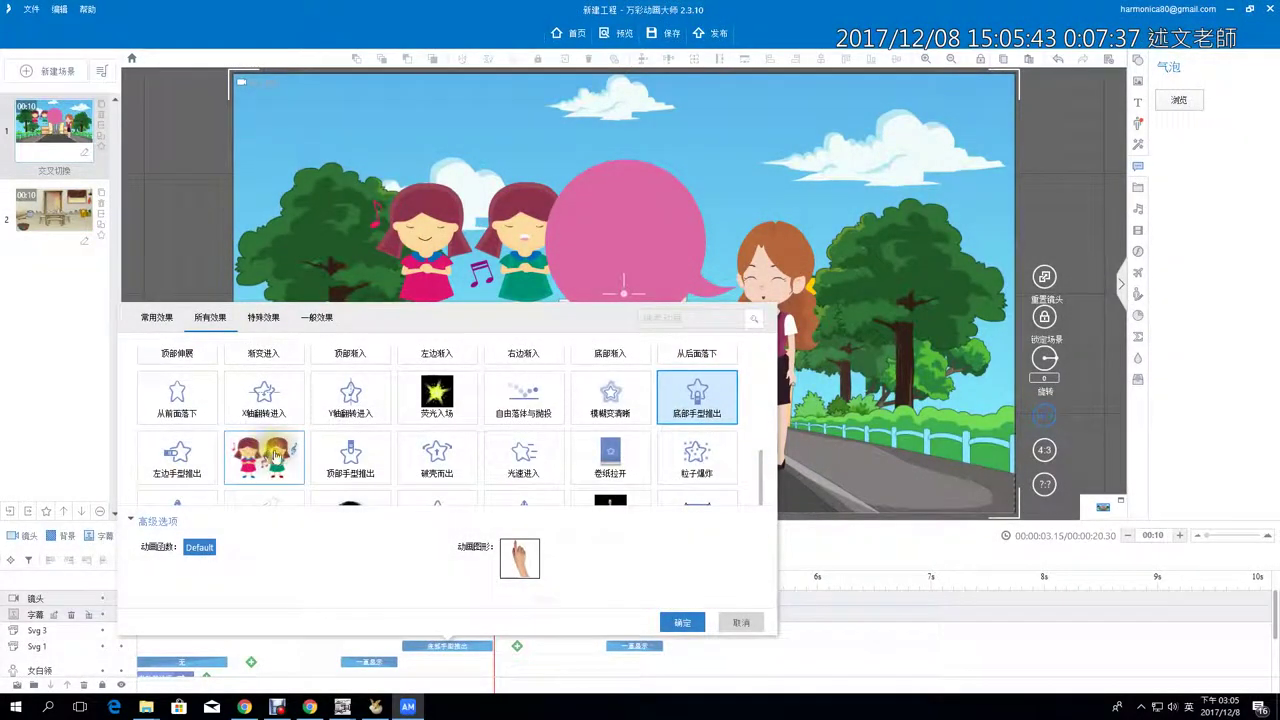
click(680, 620)
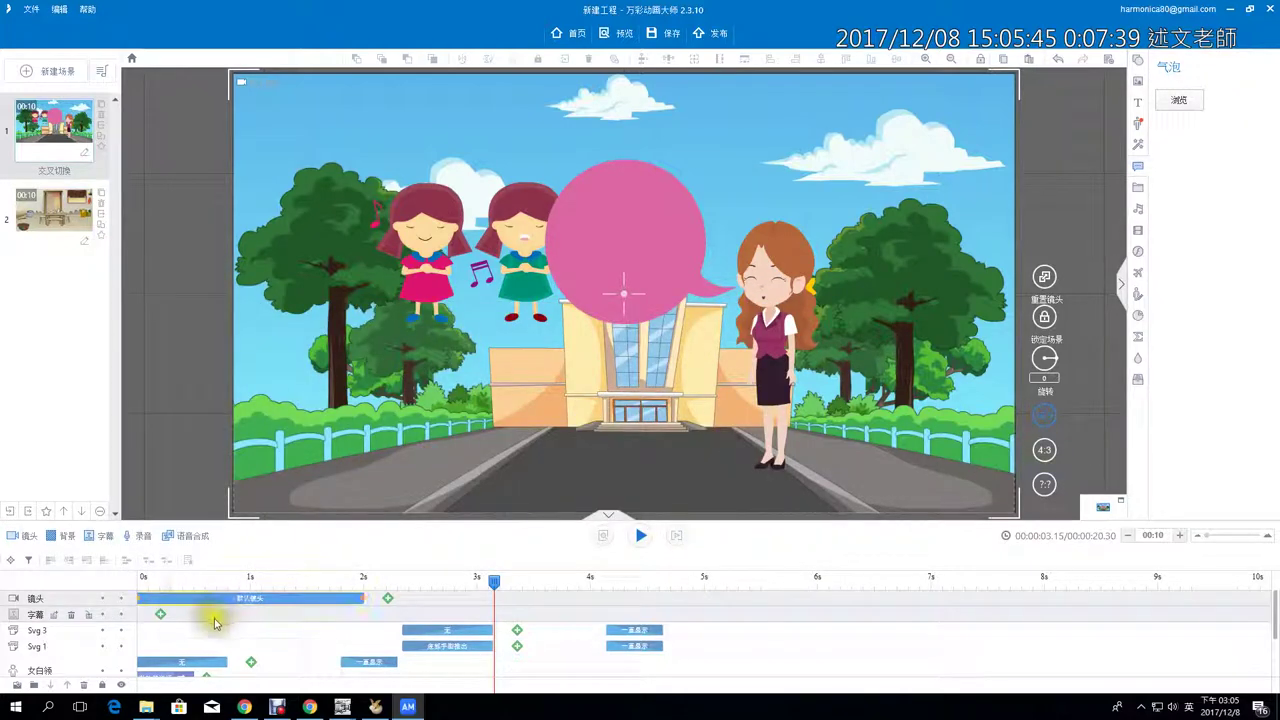
Choose the 手绘 effect from 特殊效果 as the entrance of the full-scene background picture.
click(778, 300)
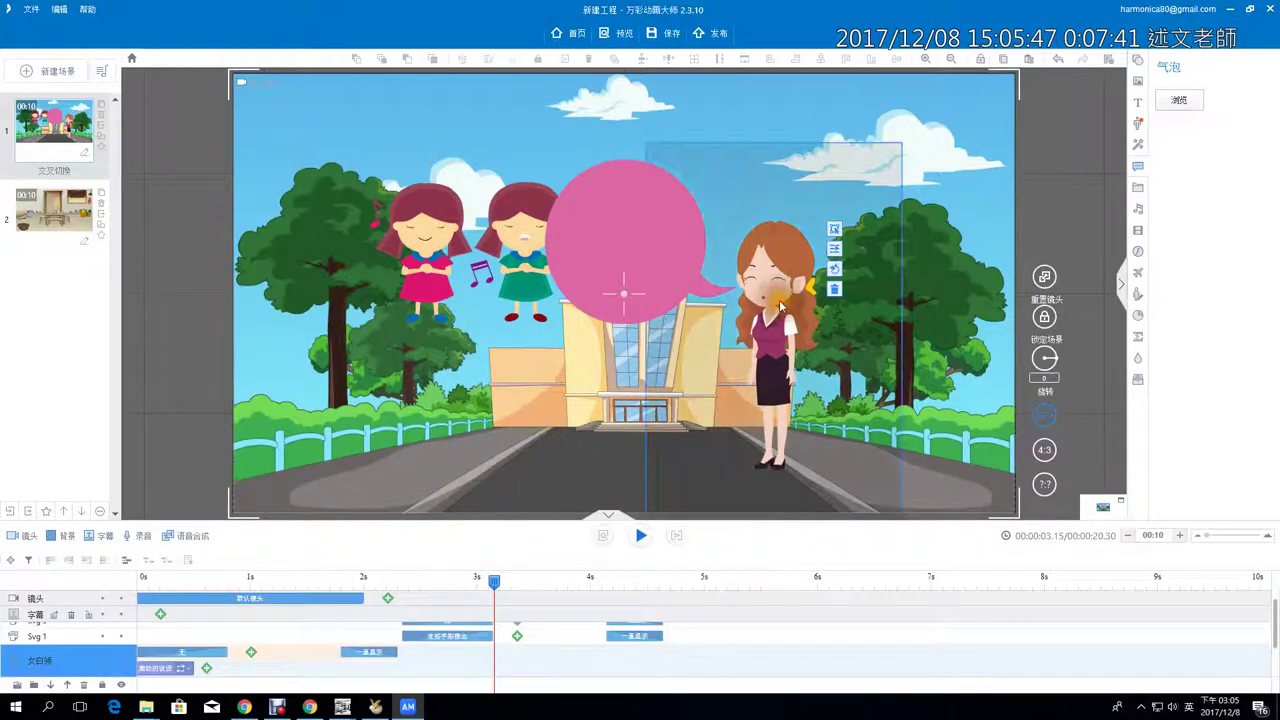
click(955, 302)
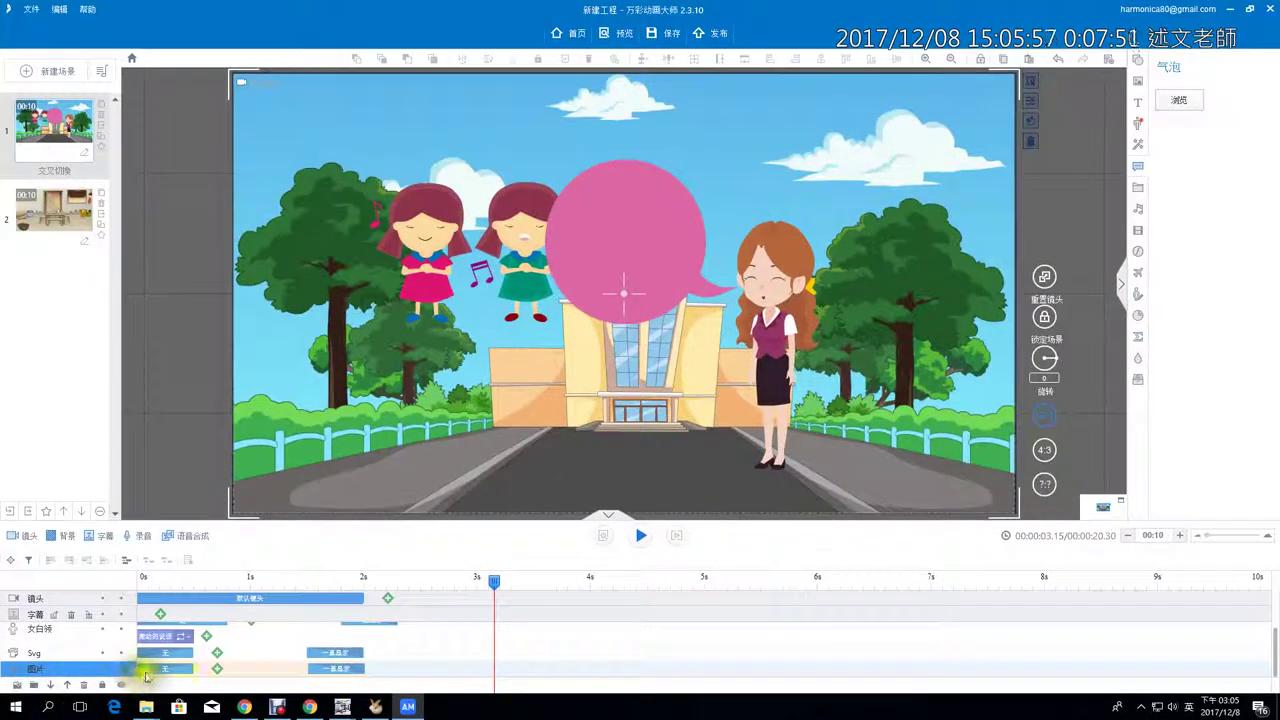
click(293, 624)
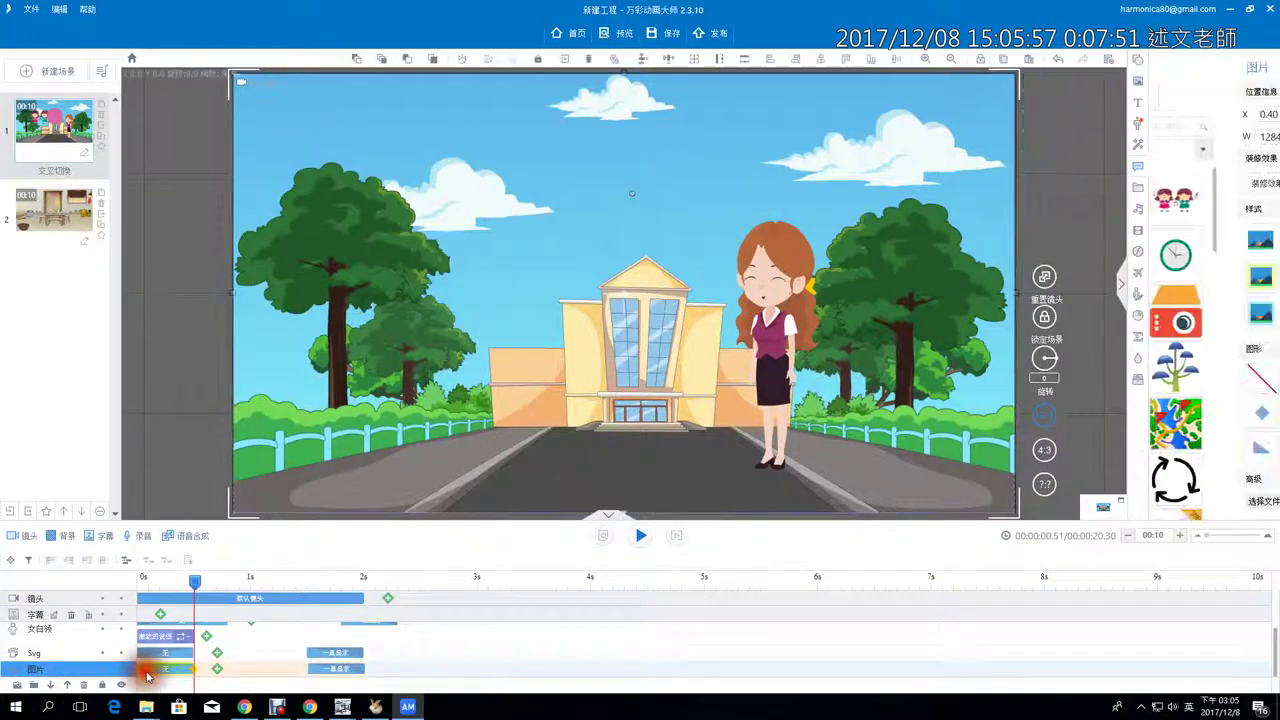
click(146, 672)
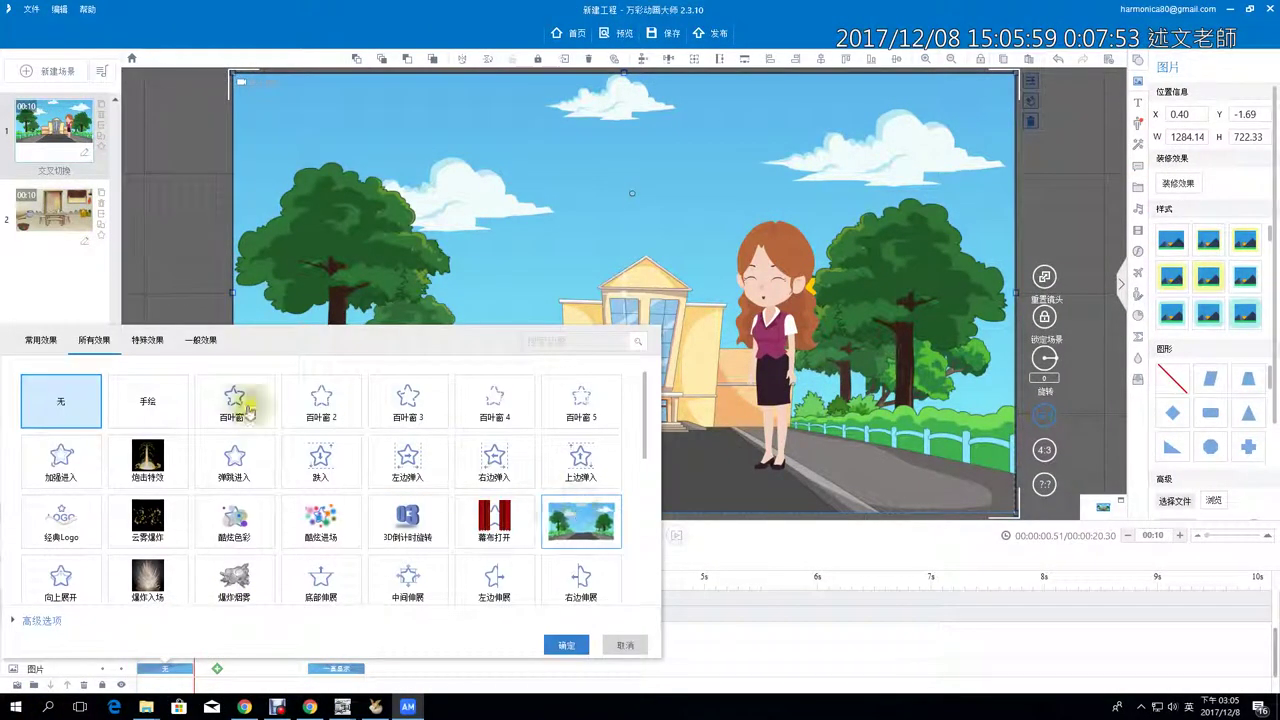
click(147, 340)
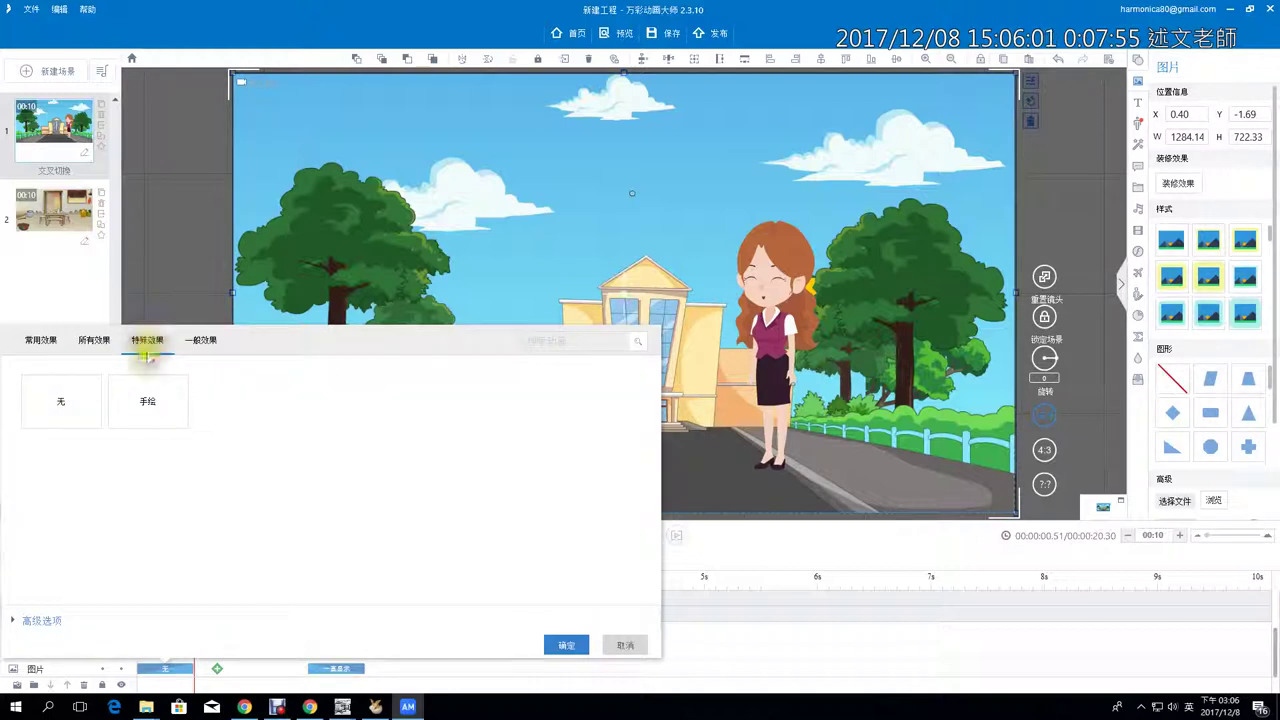
click(148, 405)
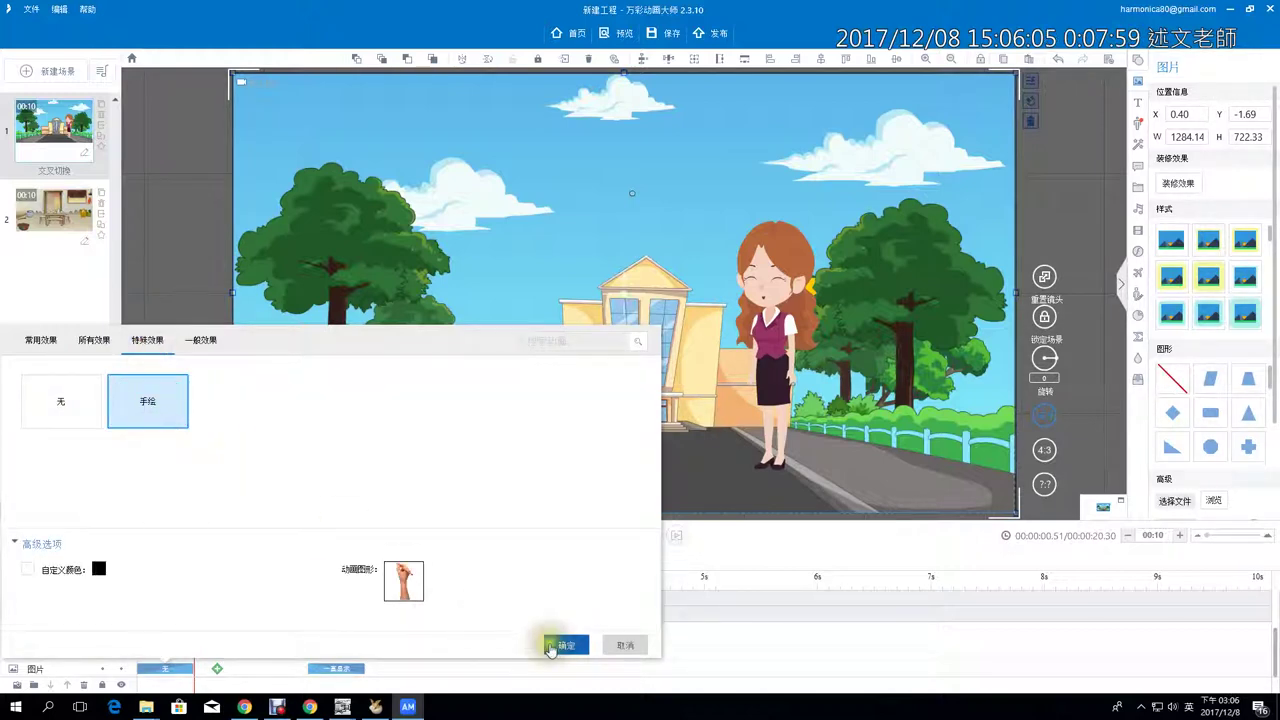
Use the first hand holding an orange pencil for the background's 手绘 entrance and accept the drawing configuration.
click(403, 581)
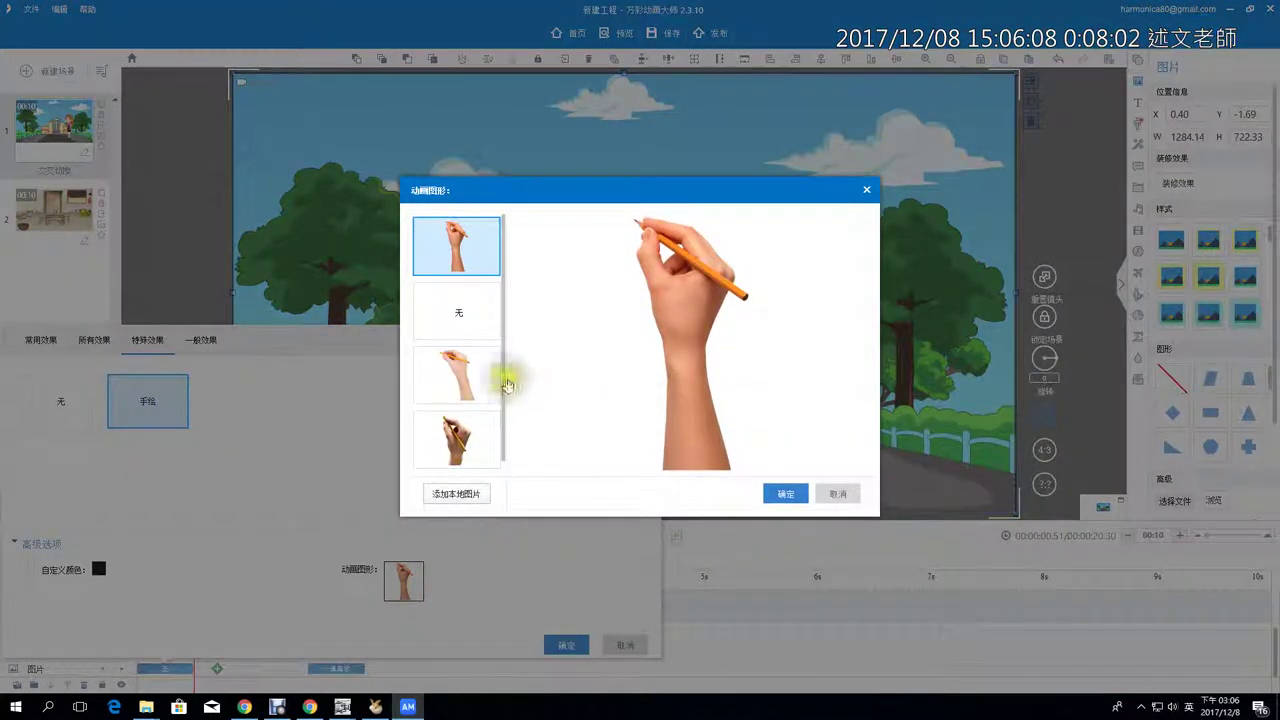
click(460, 445)
click(452, 248)
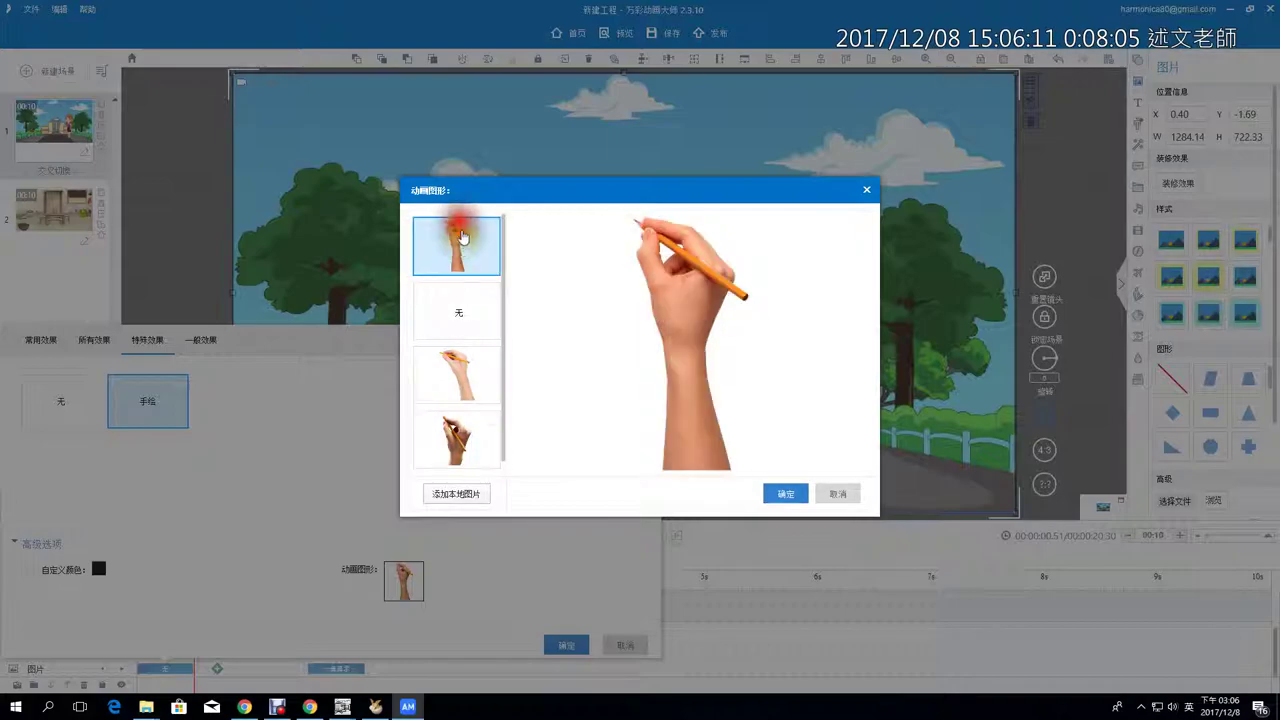
click(787, 497)
click(567, 644)
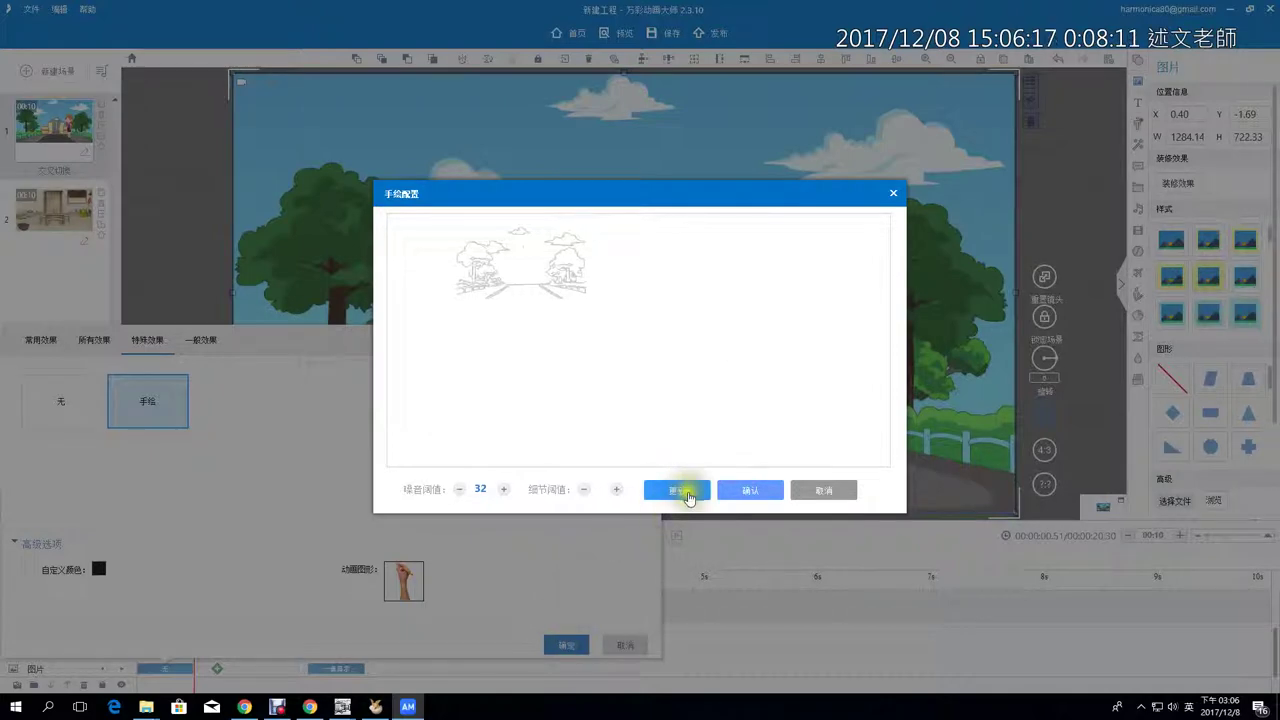
click(765, 490)
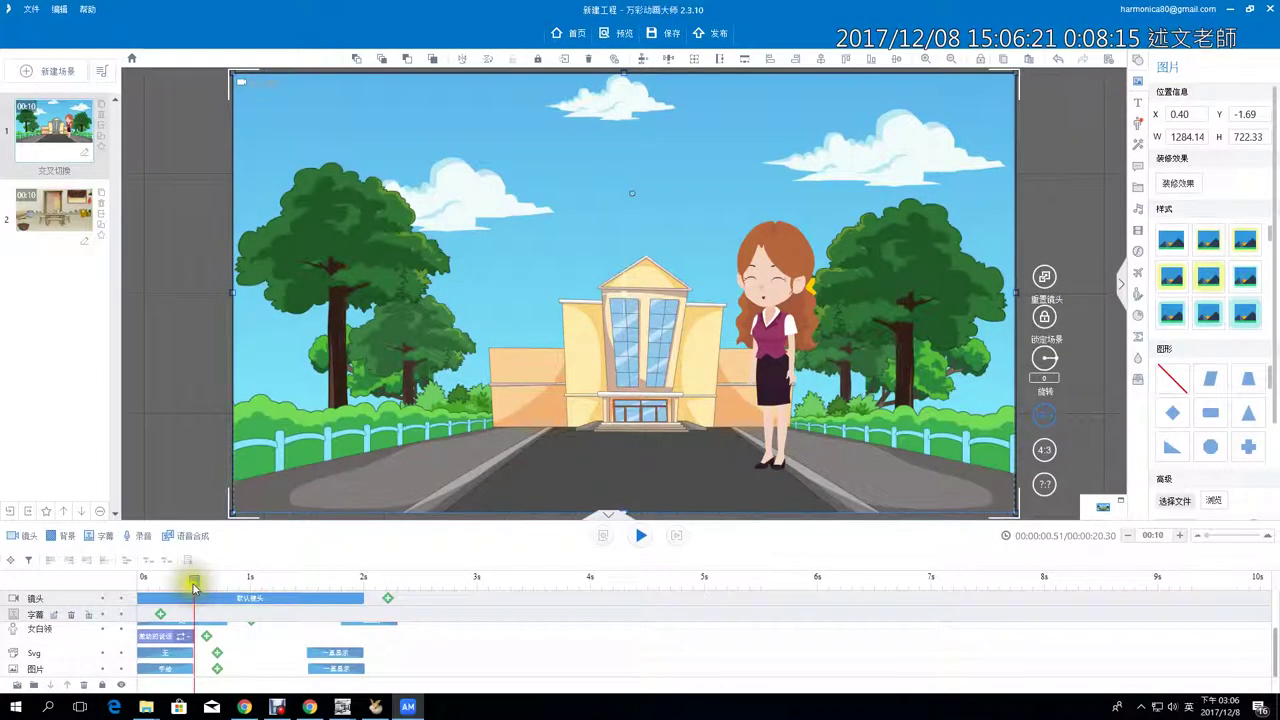
Scrub through the opening half second from 0 s to examine the background's hand-drawn entrance, stopping at about 0.24 s.
click(140, 585)
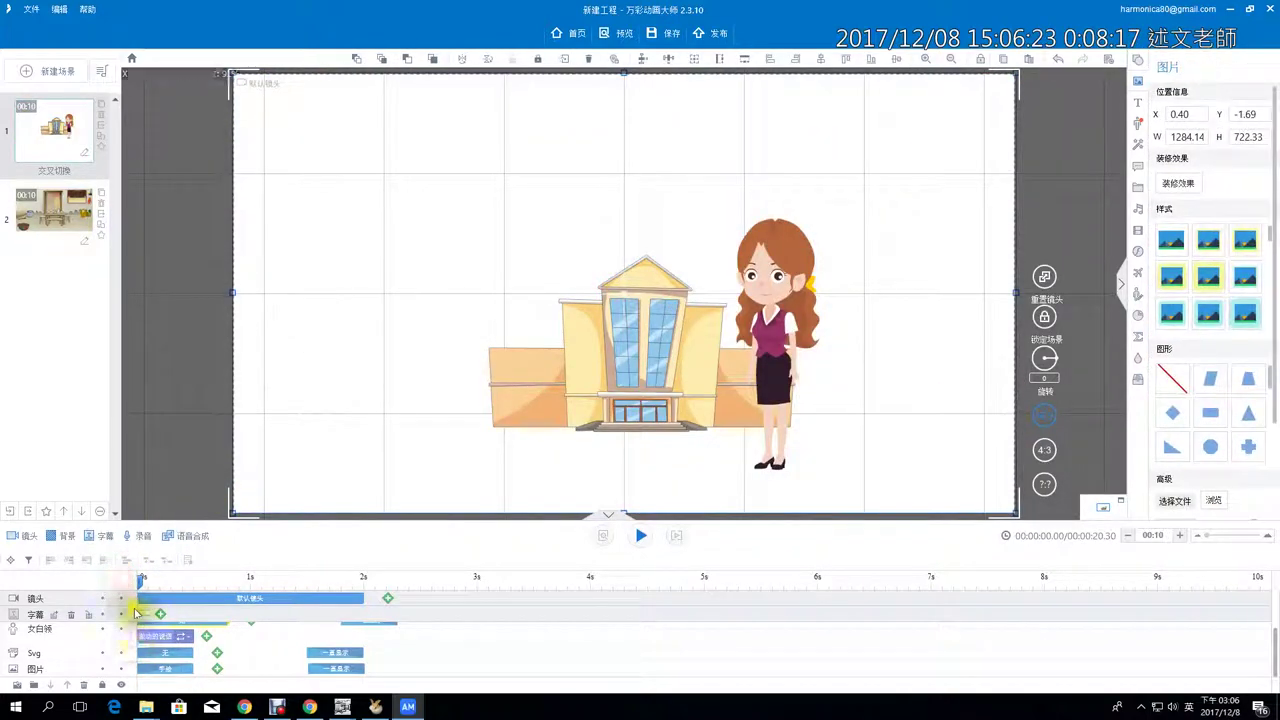
drag(140, 588, 180, 594)
mouse_move(194, 595)
mouse_down()
mouse_move(237, 591)
mouse_move(165, 581)
mouse_up()
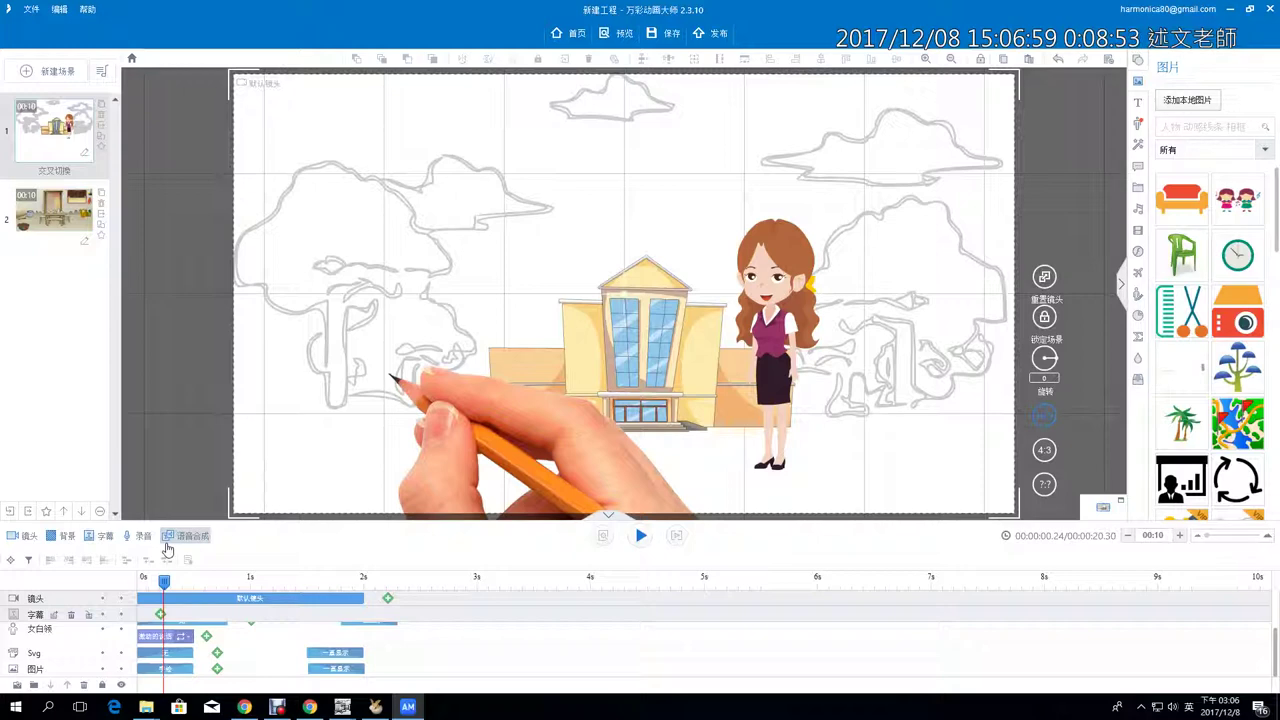
mouse_move(344, 710)
click(314, 658)
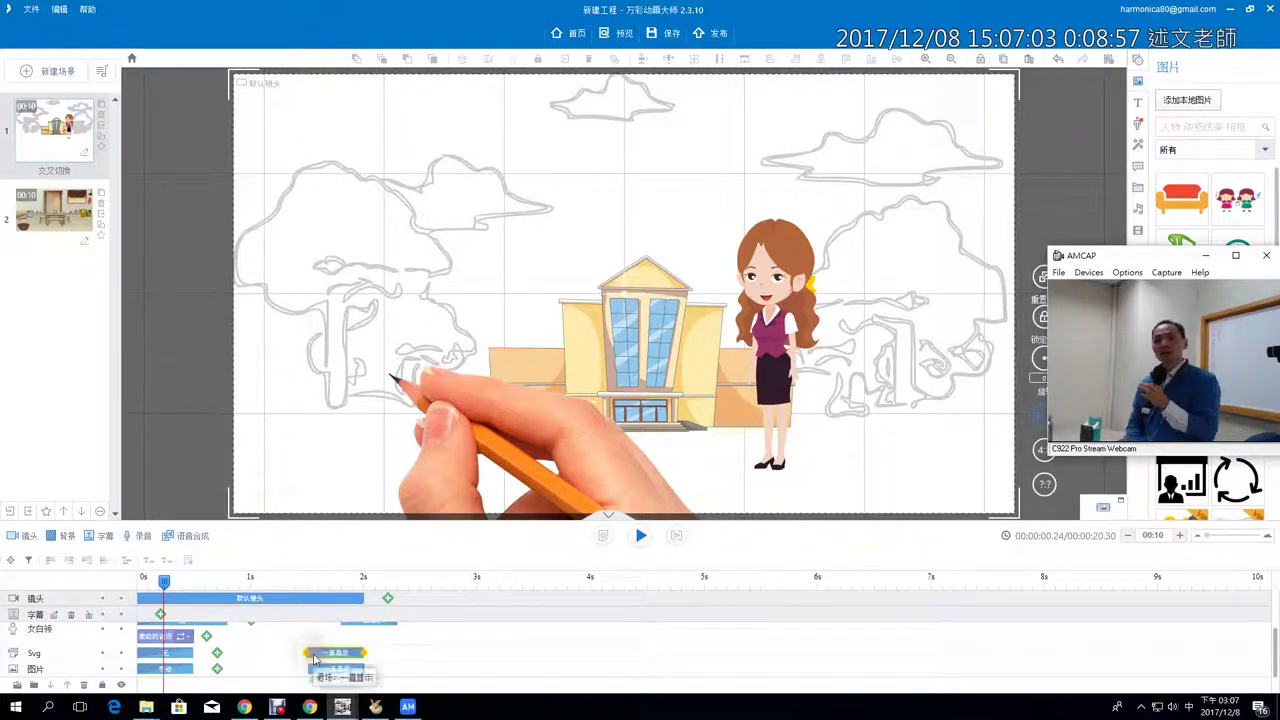